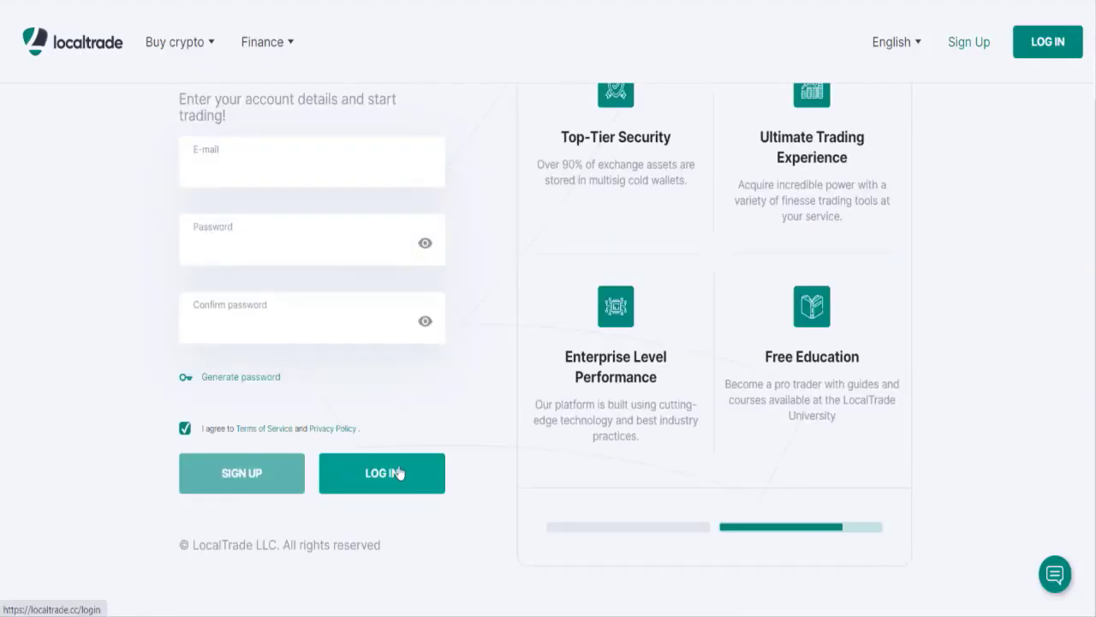
Open the LocalTrade Welcome Back login page from the home page's LOG IN button
click(382, 490)
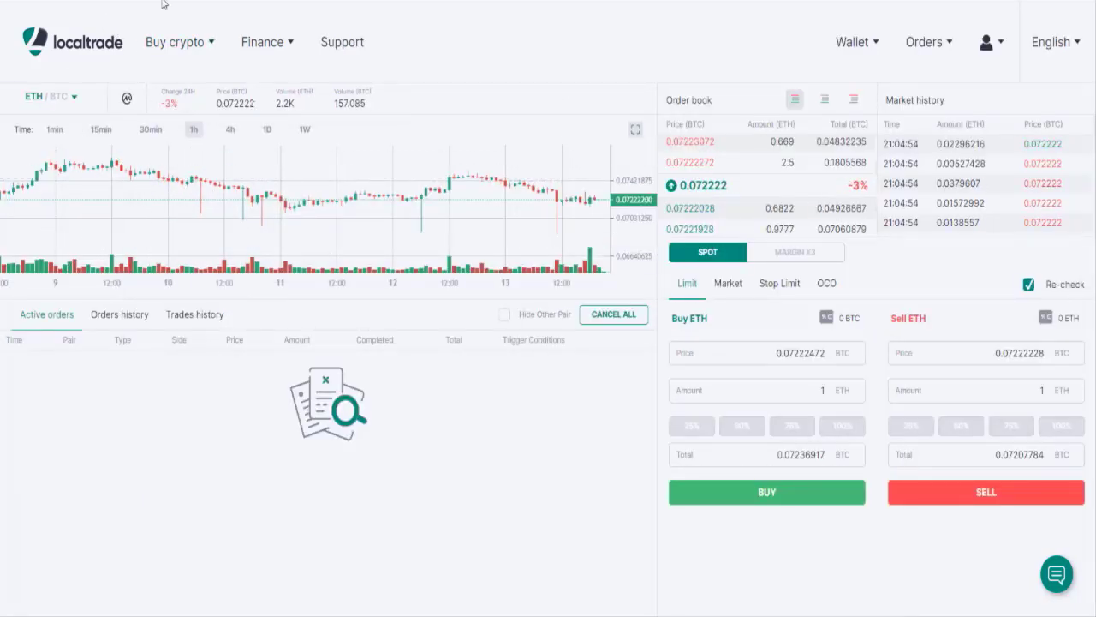
Reach the signed-in ETH/BTC spot trading page showing no active orders
mouse_move(190, 64)
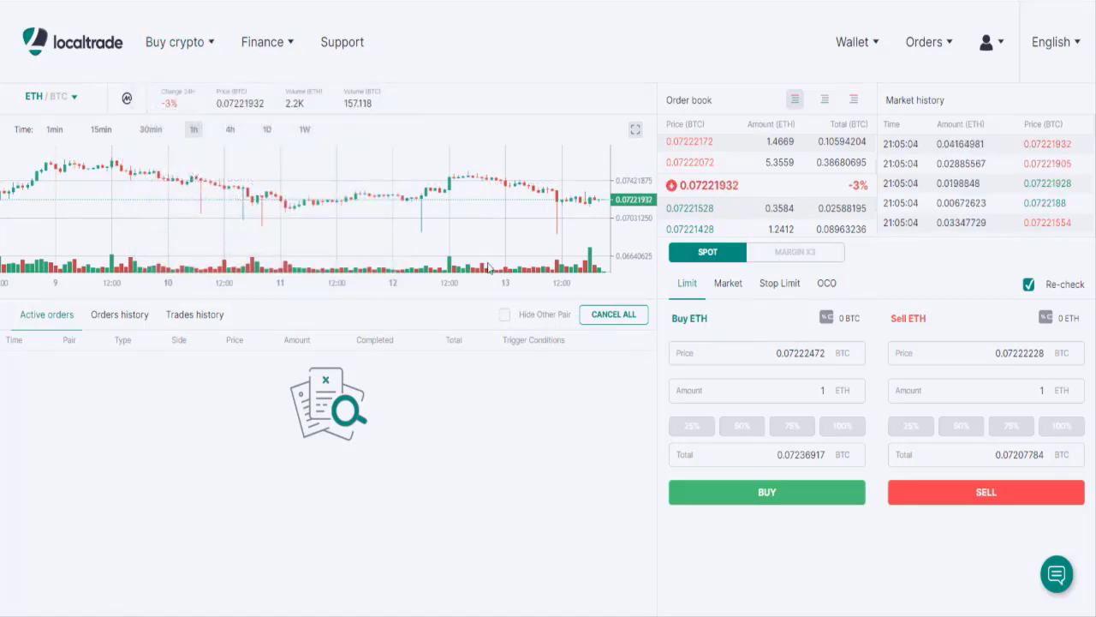
Switch the trading pair from ETH/BTC to TRX/USDT in the stablecoin group
click(79, 97)
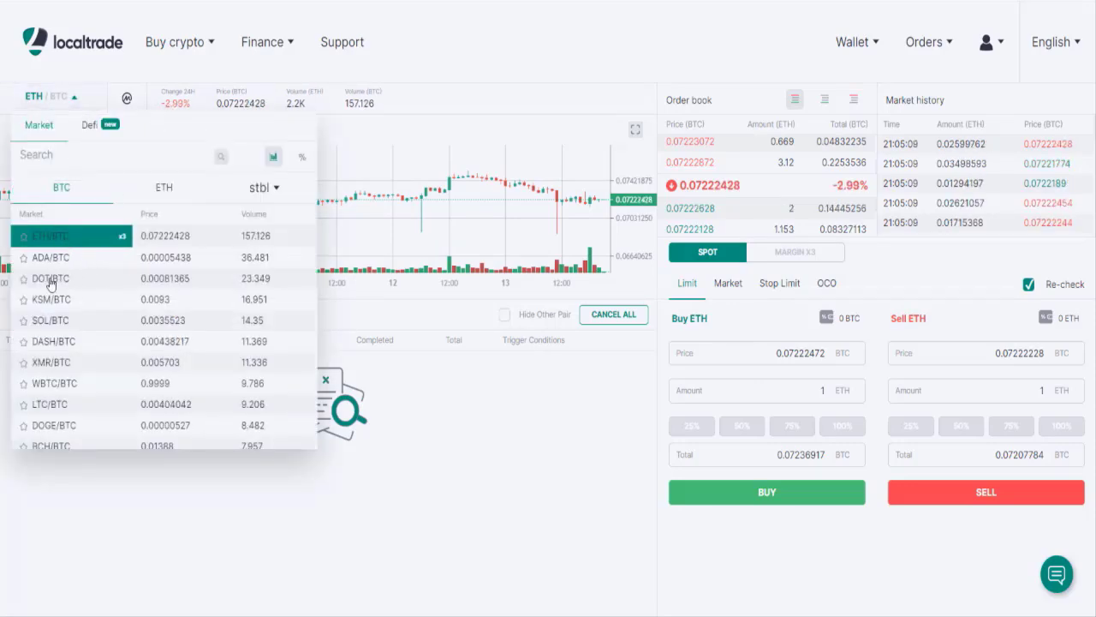
scroll(90, 268, down, 5)
scroll(68, 256, down, 3)
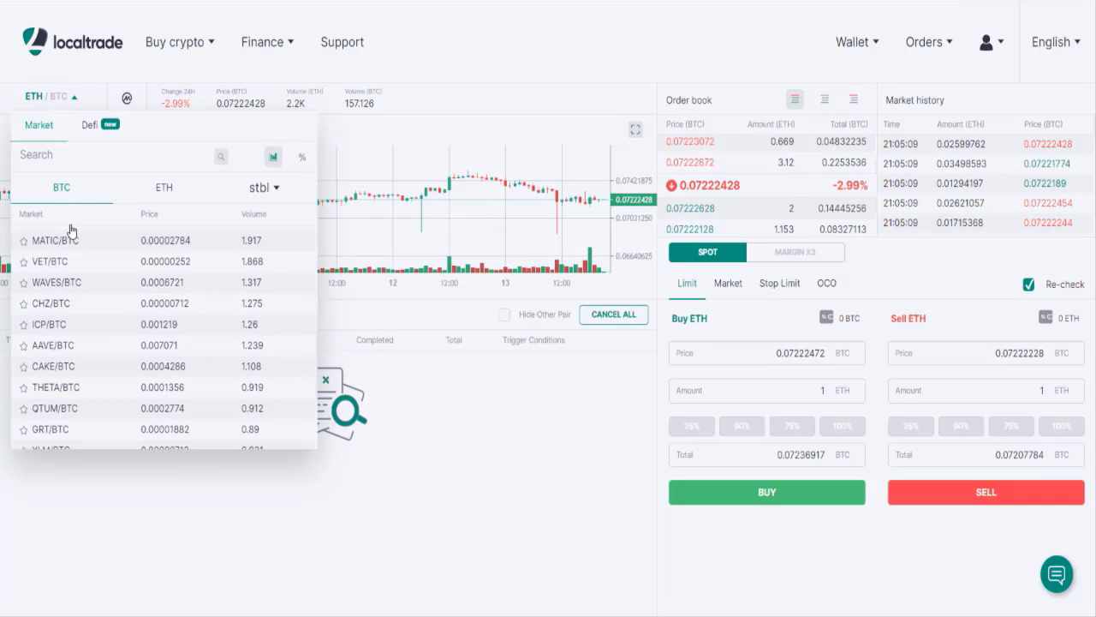
click(92, 126)
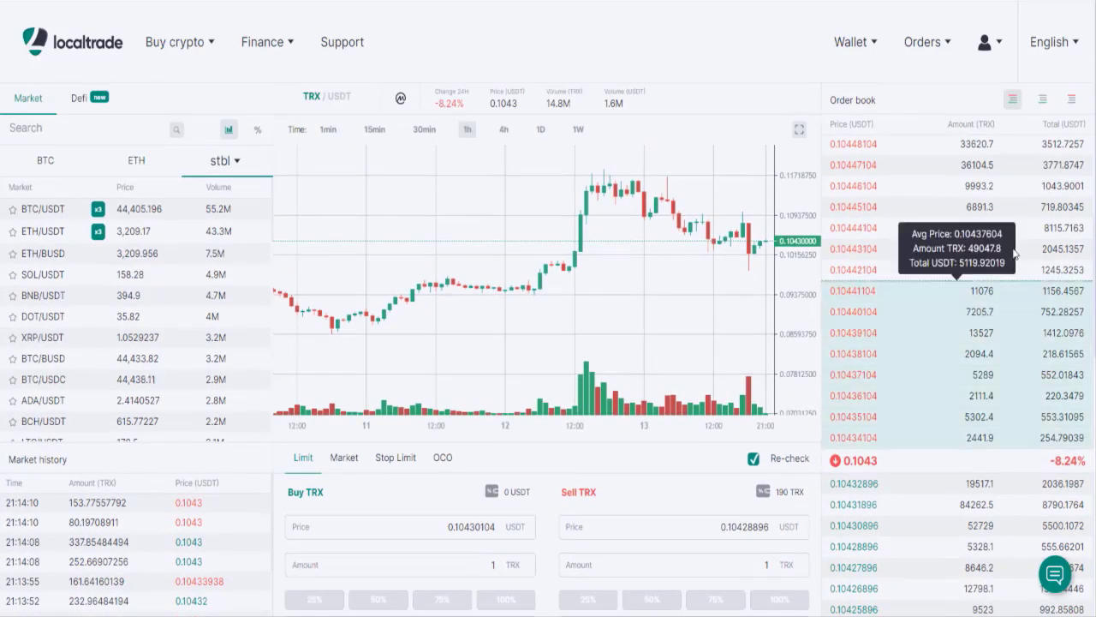
View the OCO form, then set the Buy/Sell TRX forms to Market orders
scroll(842, 386, down, 2)
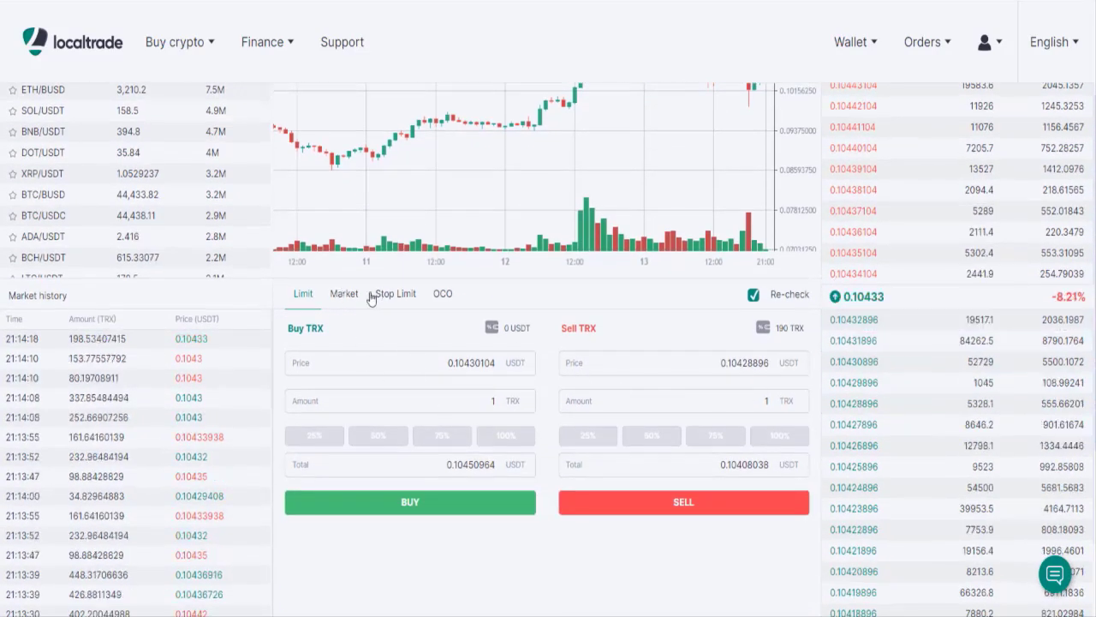
click(441, 295)
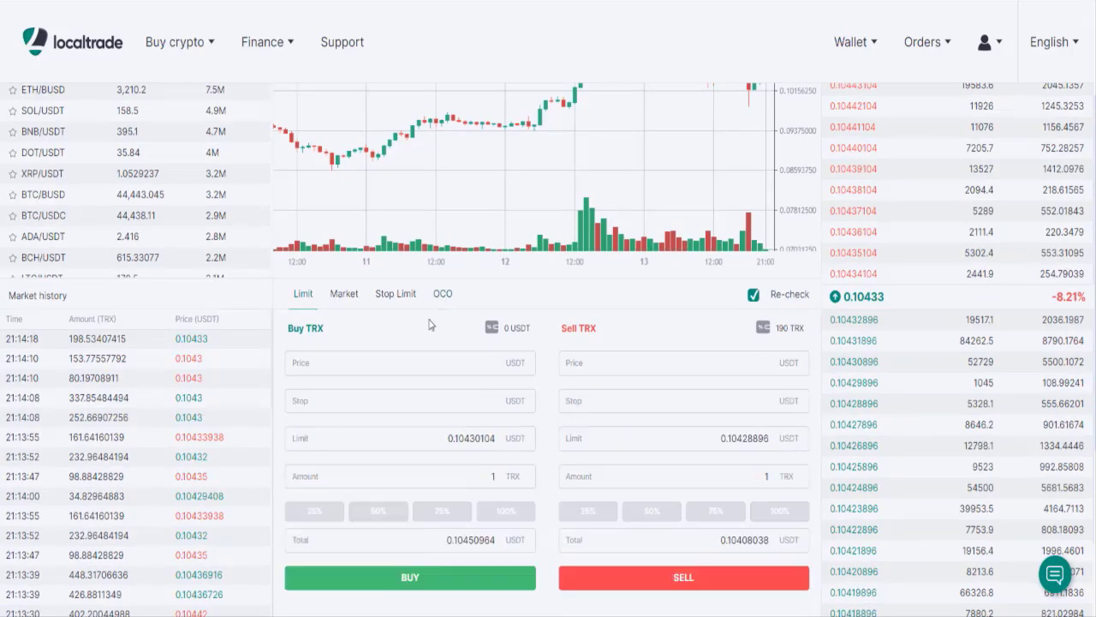
scroll(396, 481, down, 4)
scroll(395, 233, up, 2)
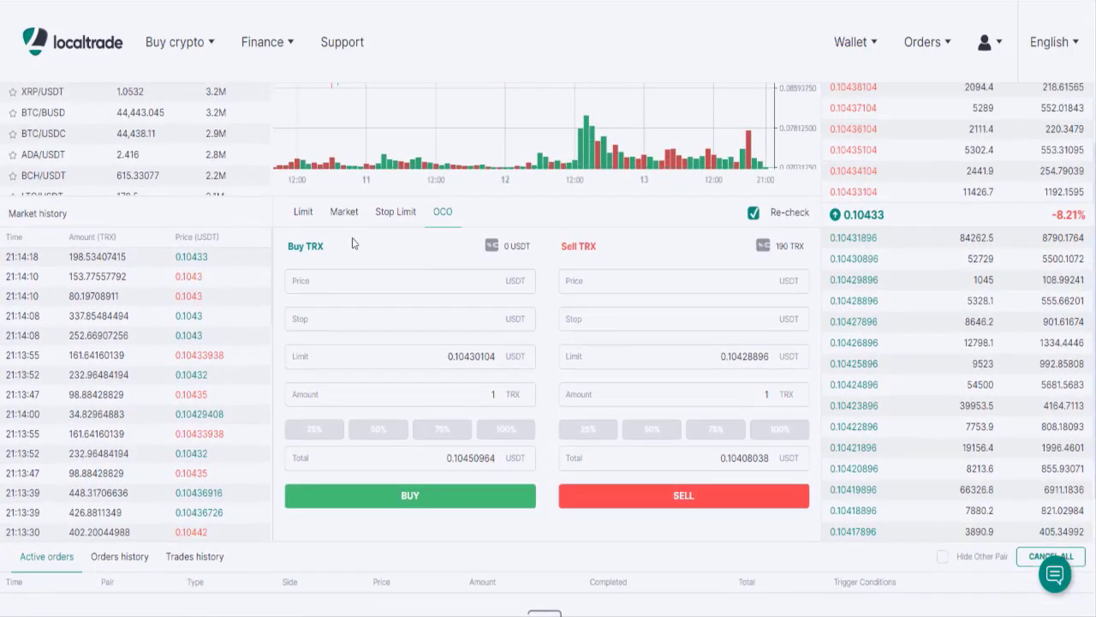
click(299, 214)
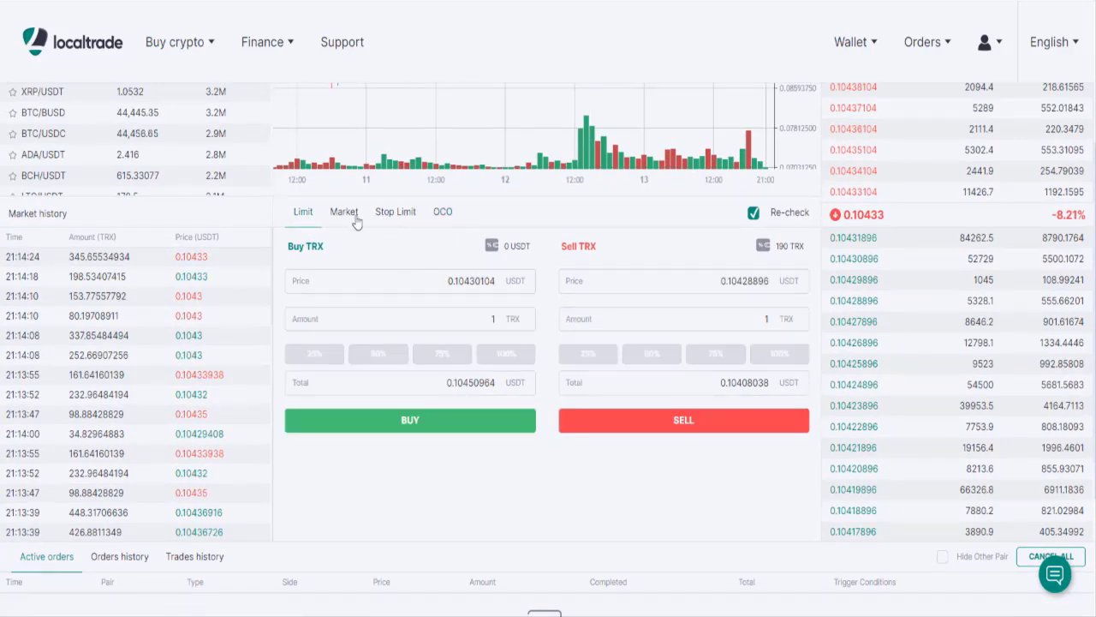
click(353, 218)
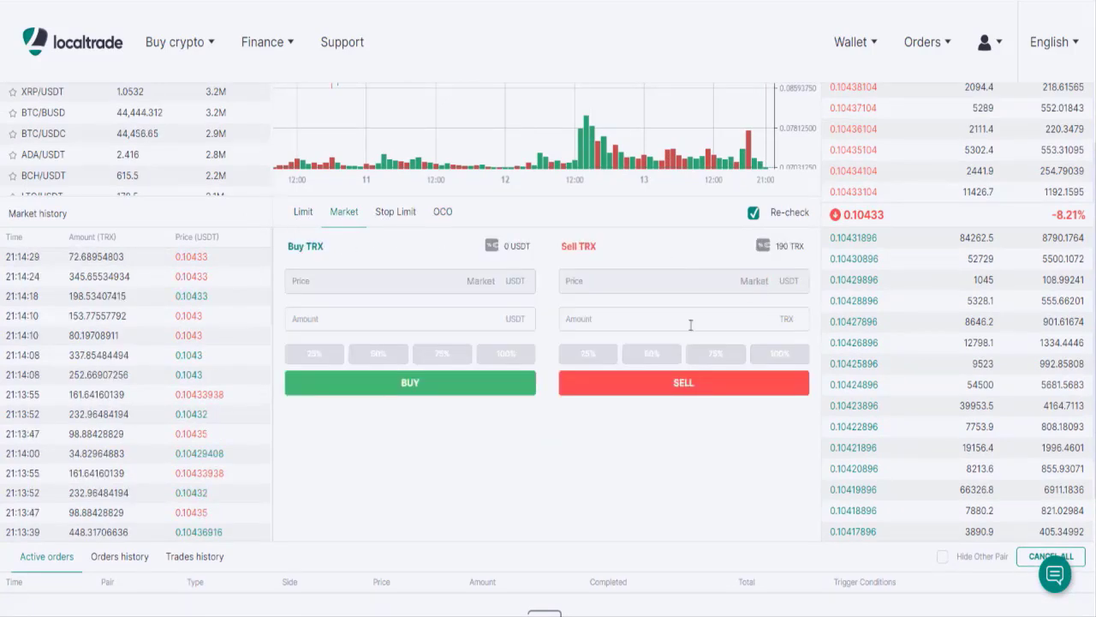
Try a market sell of the full 190 TRX balance, then 500 TRX
click(740, 319)
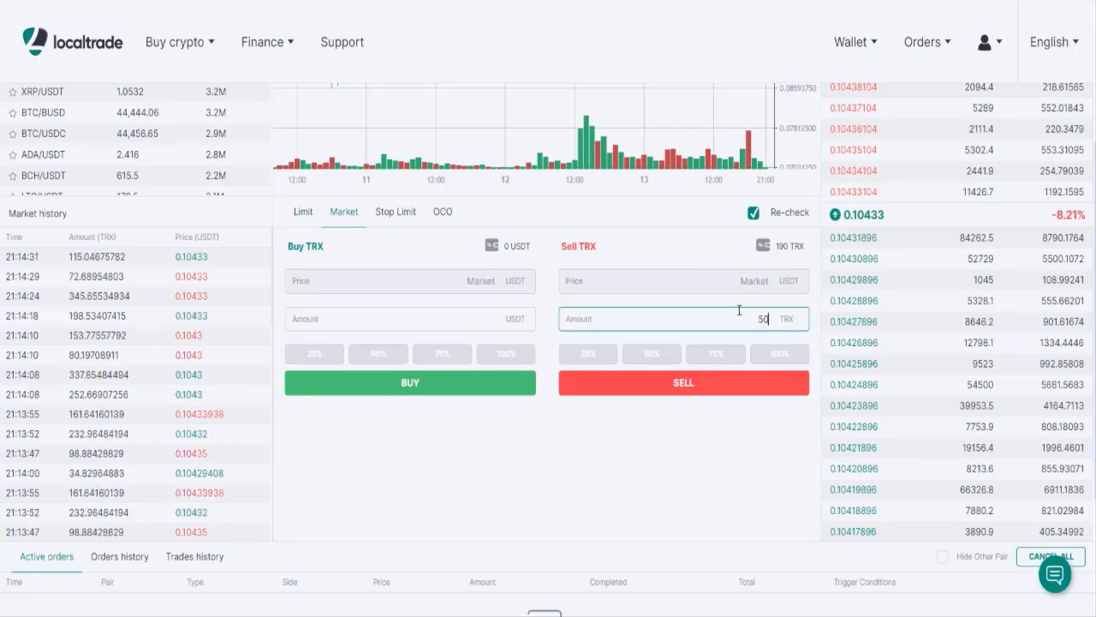
drag(749, 318, 812, 337)
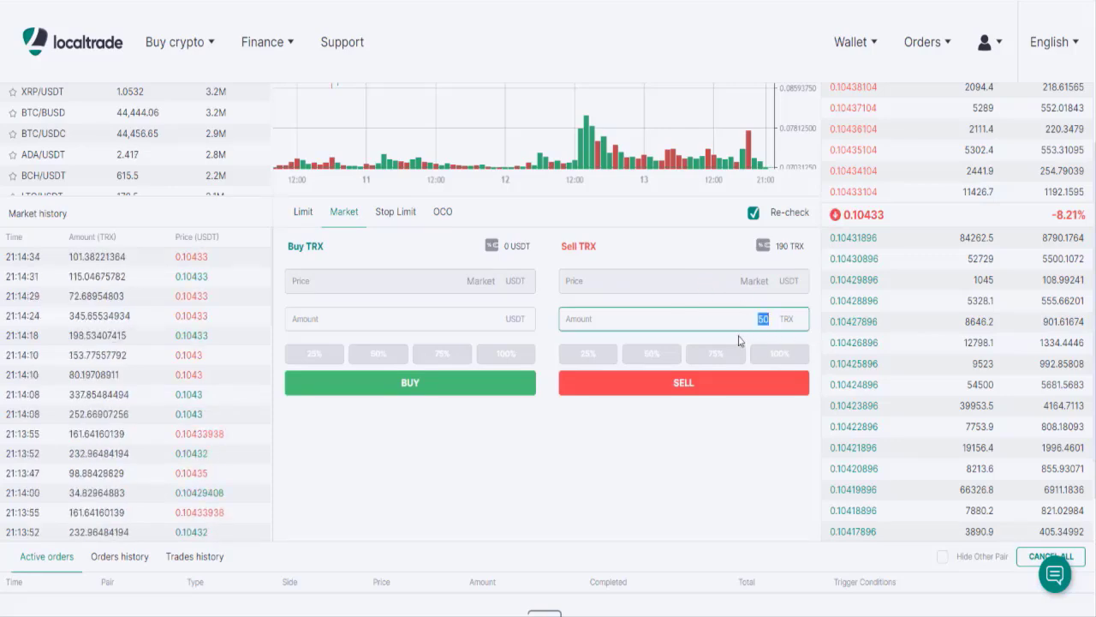
click(774, 356)
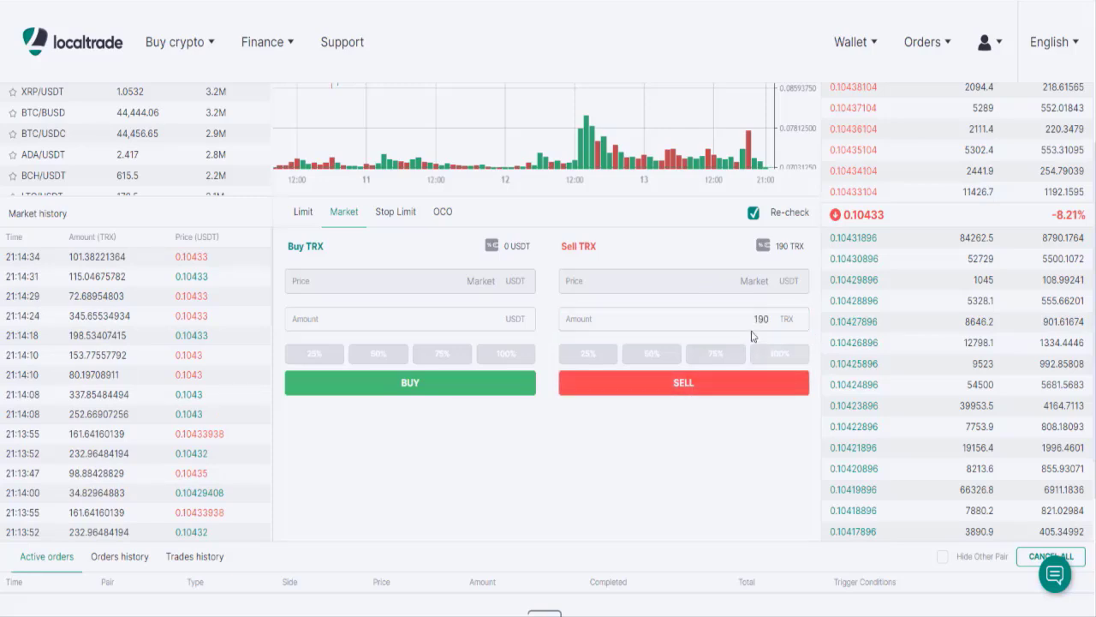
drag(751, 319, 823, 347)
text(500)
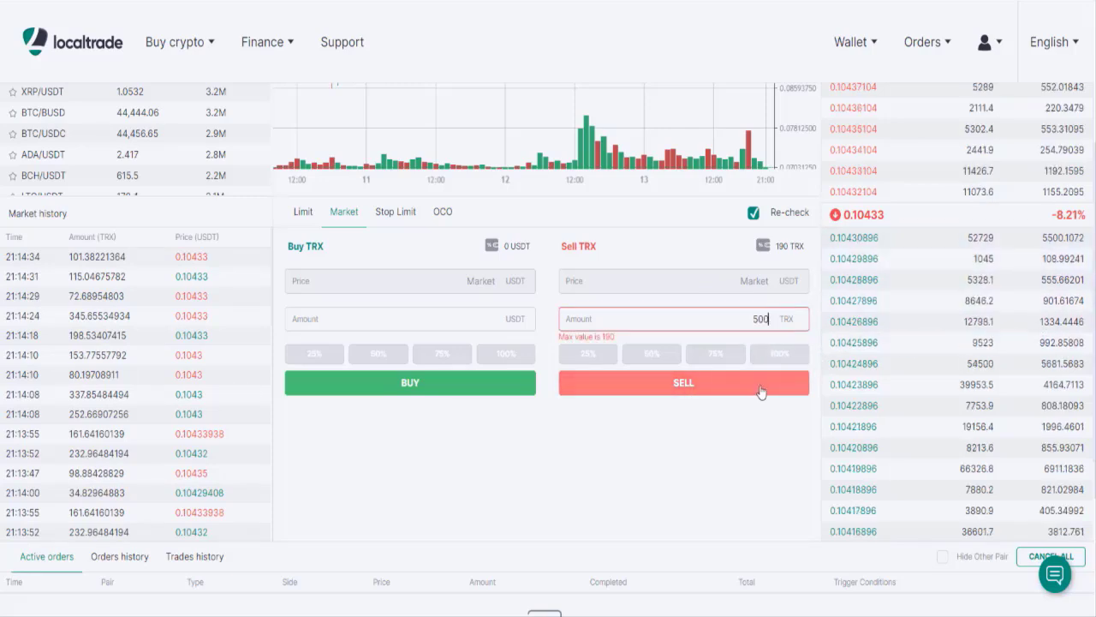
click(709, 392)
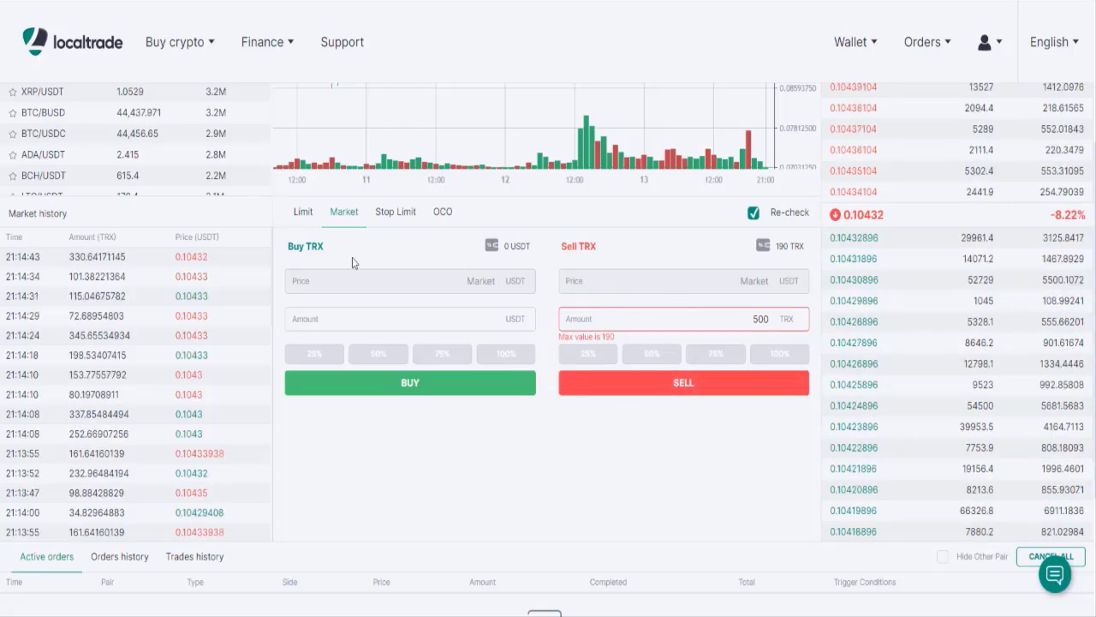
Switch to Limit and enter a 100 TRX sell at 0.10428896 USDT
click(307, 221)
drag(770, 319, 742, 322)
text(100)
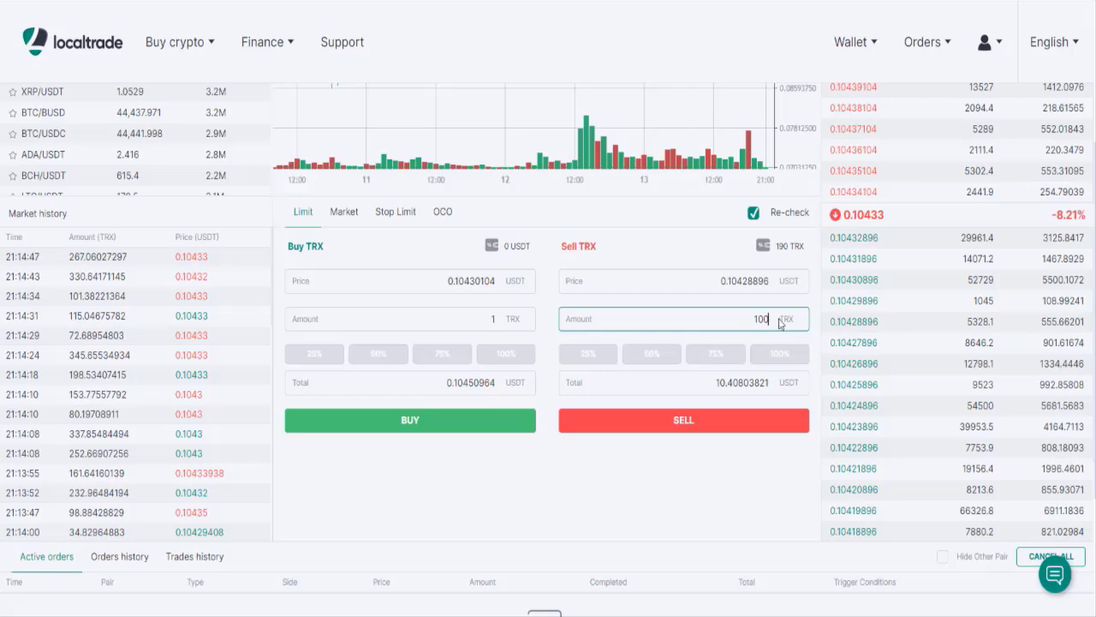
Place and confirm the 100 TRX limit sell, leaving 90 TRX available
click(711, 424)
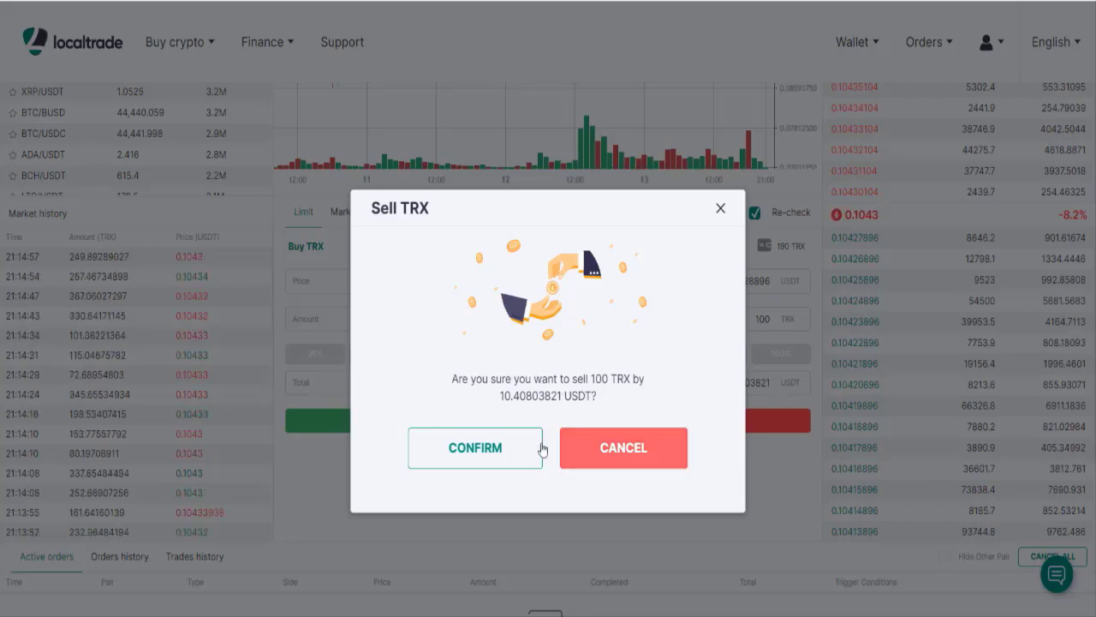
click(457, 450)
scroll(608, 477, up, 1)
scroll(519, 448, down, 3)
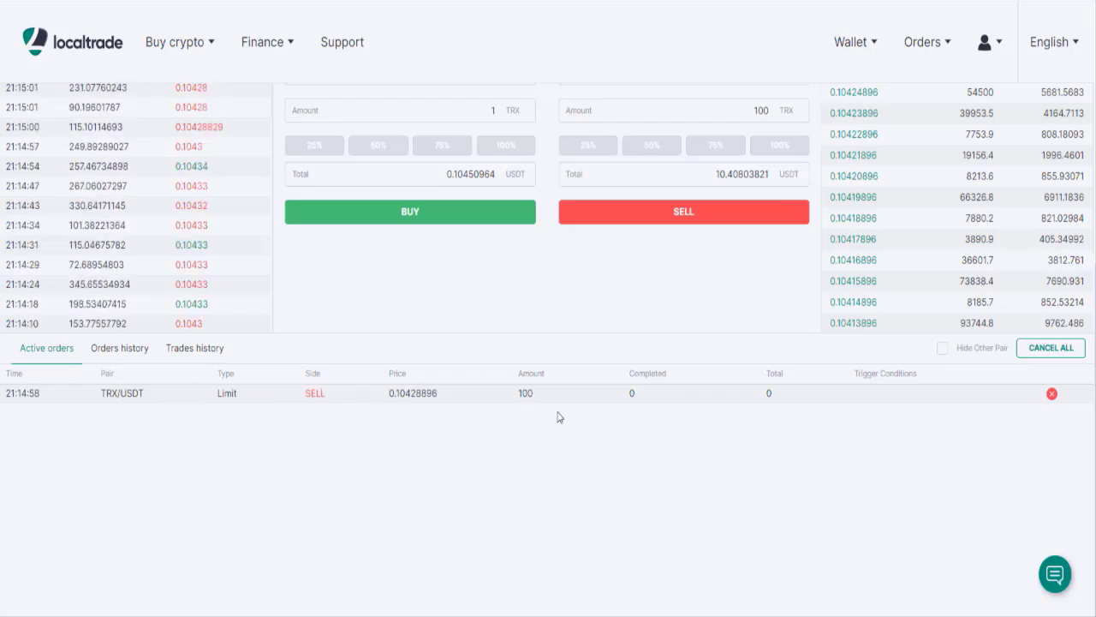
scroll(557, 416, up, 2)
scroll(538, 525, down, 1)
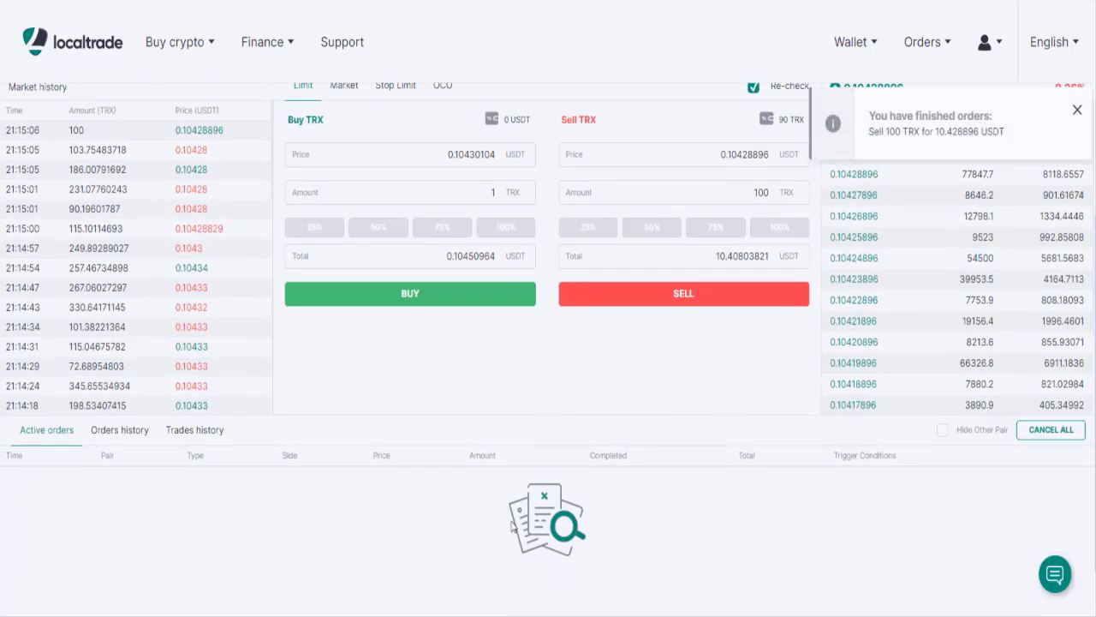
scroll(428, 491, up, 1)
scroll(281, 514, down, 2)
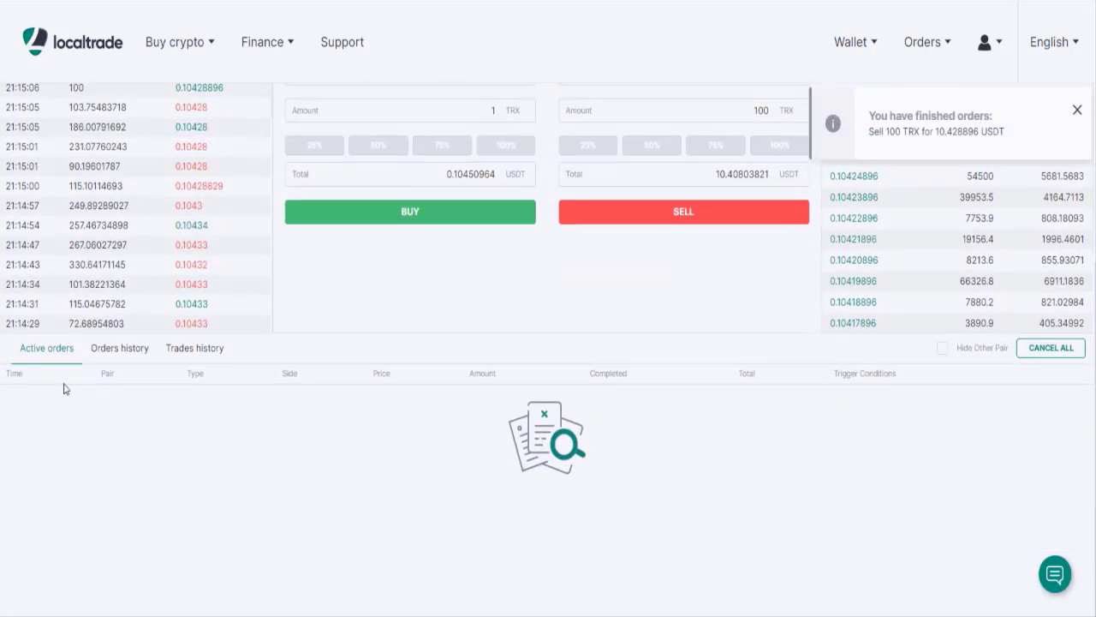
Review the filled 100 TRX limit sell in Orders history
click(115, 353)
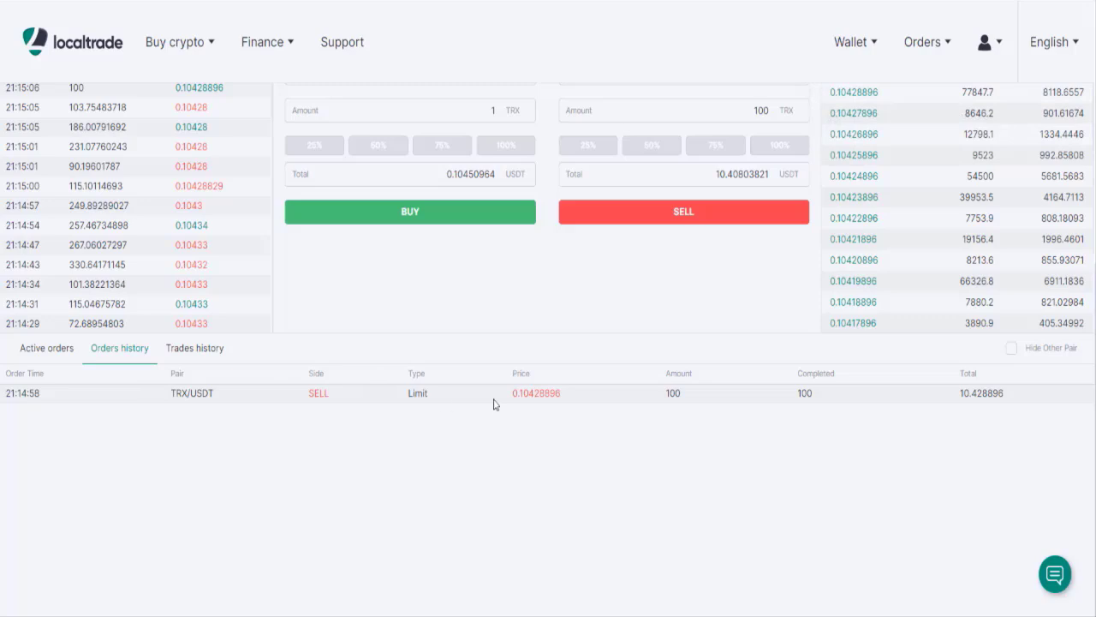
scroll(481, 413, up, 3)
scroll(491, 533, down, 2)
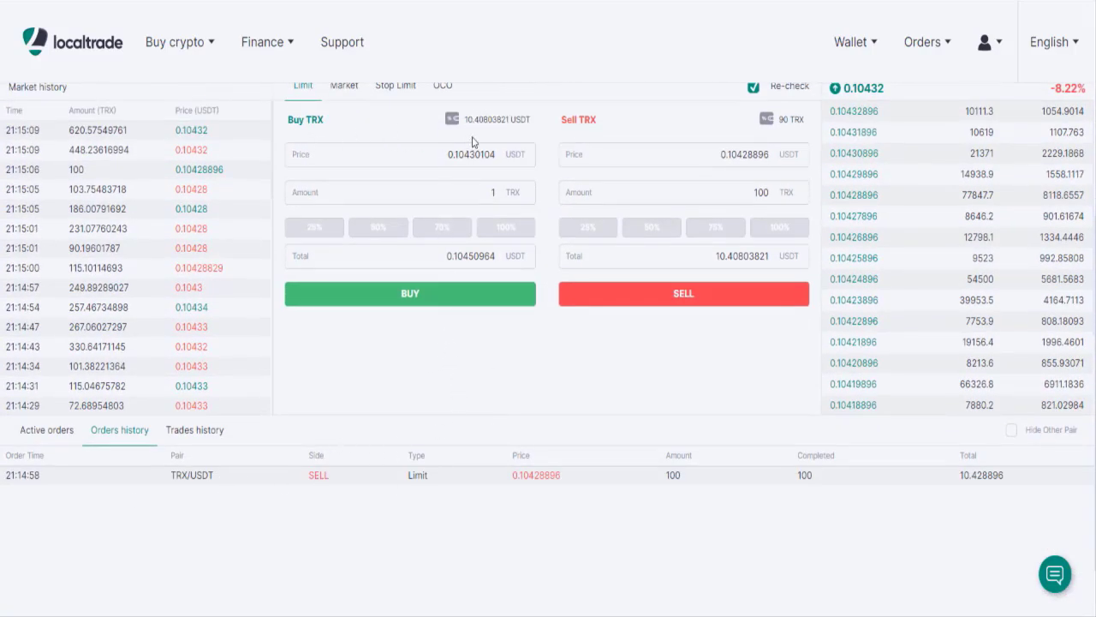
scroll(451, 148, up, 2)
scroll(506, 374, down, 3)
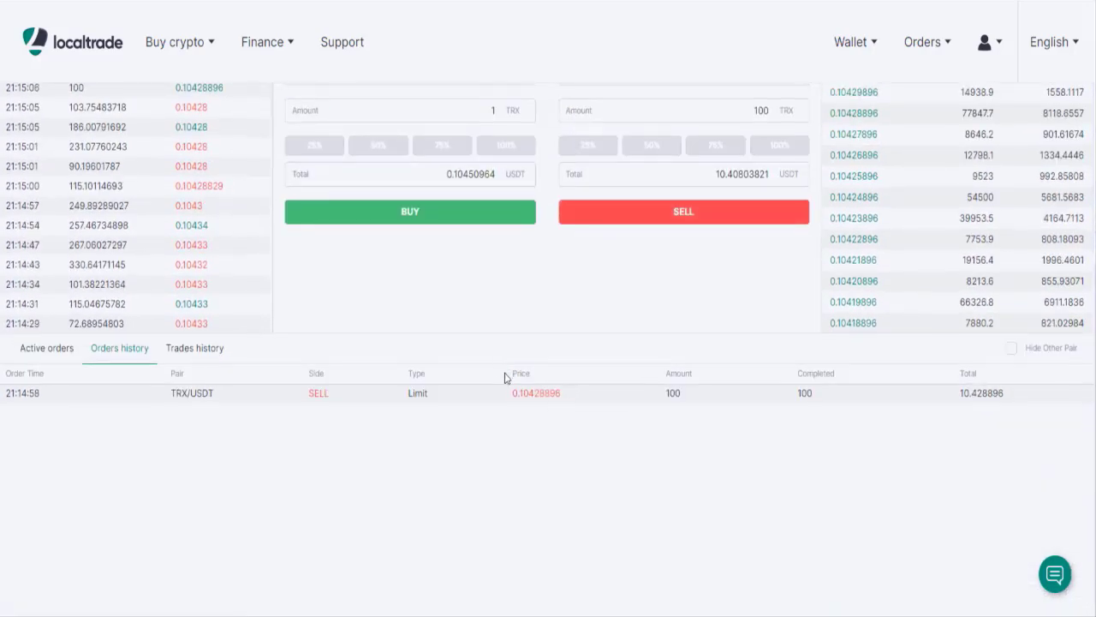
Switch the TRX/USDT order forms to Market orders
scroll(467, 347, up, 3)
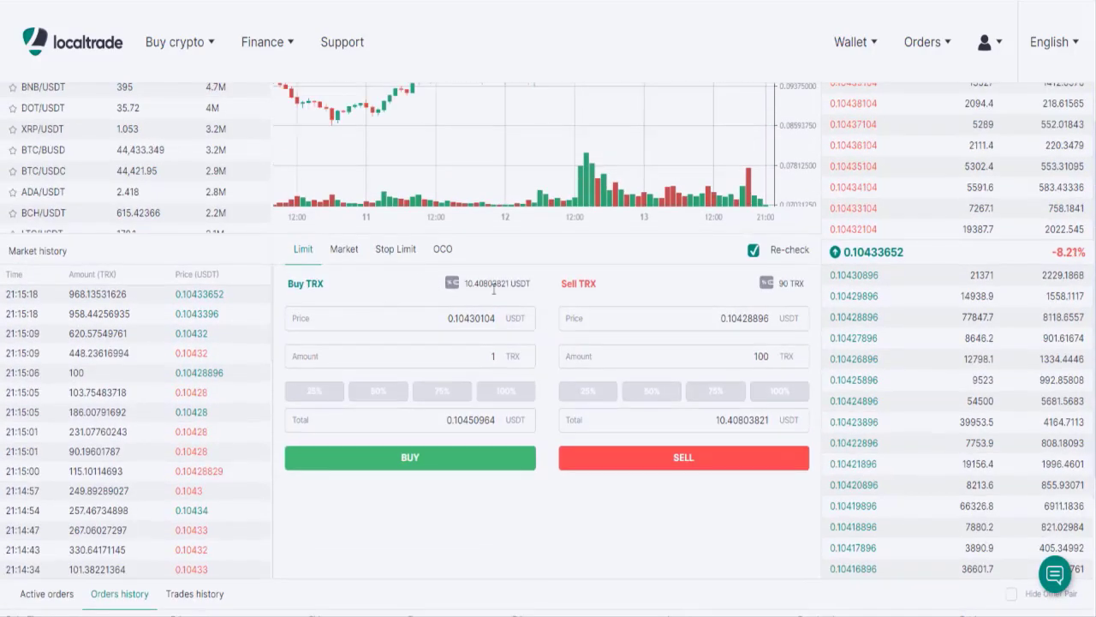
scroll(506, 309, up, 3)
scroll(523, 322, up, 3)
scroll(448, 514, down, 2)
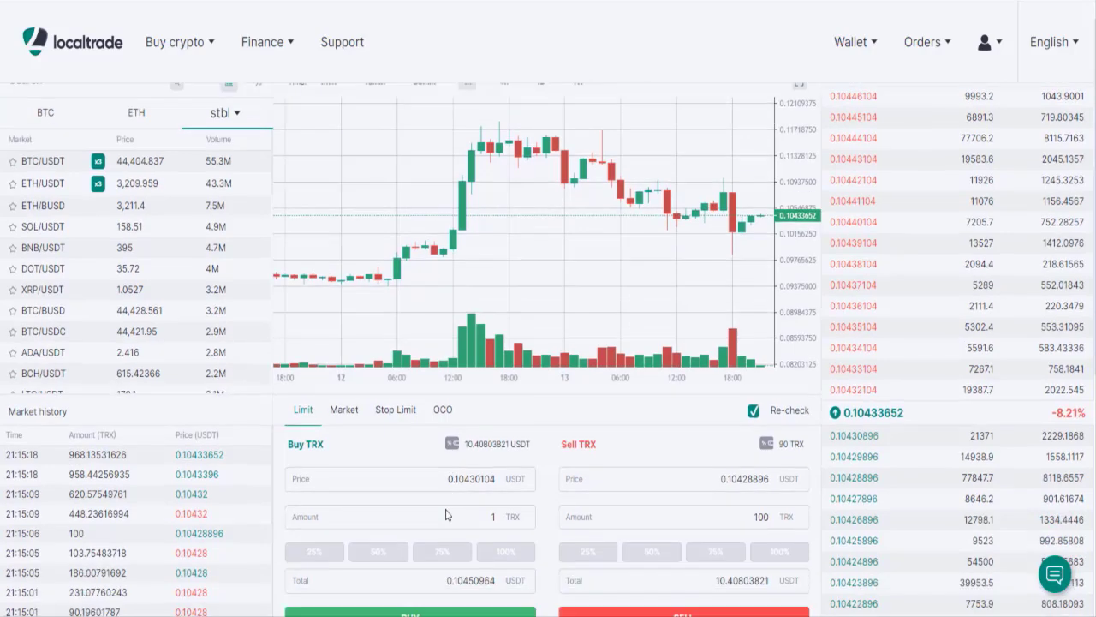
scroll(368, 419, up, 1)
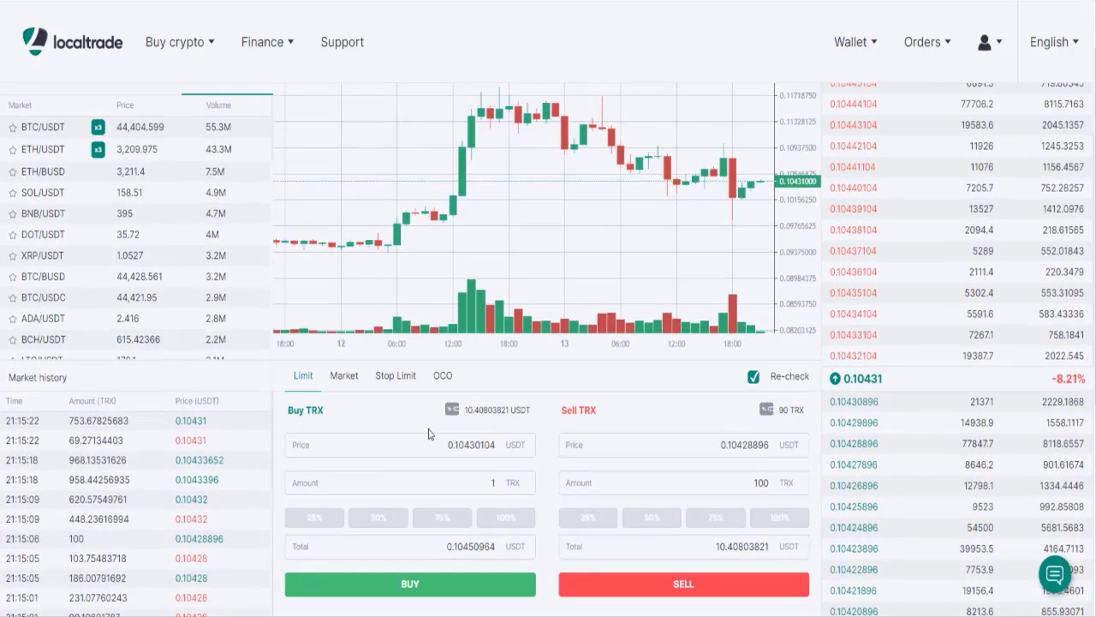
click(351, 378)
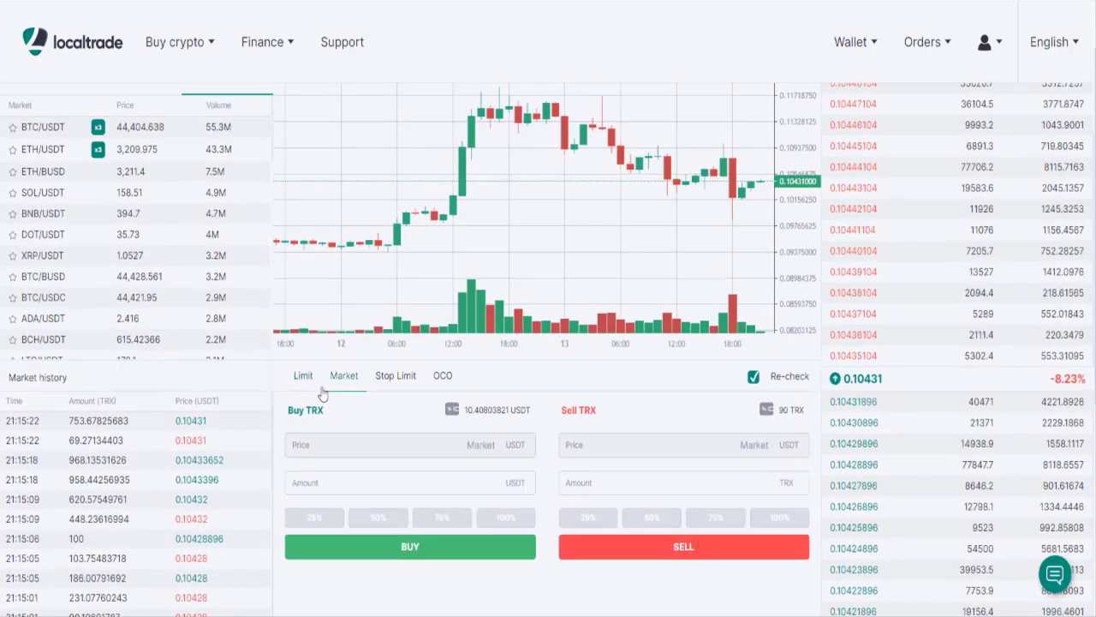
Market-buy TRX for 10 USDT, confirm it, and check Active orders
click(481, 480)
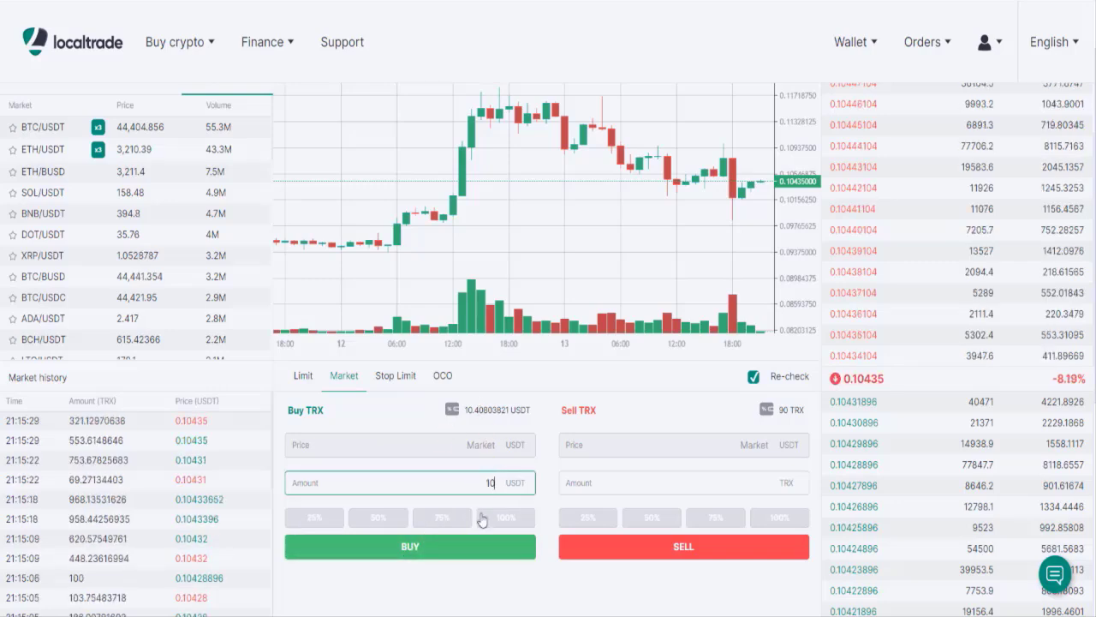
click(435, 558)
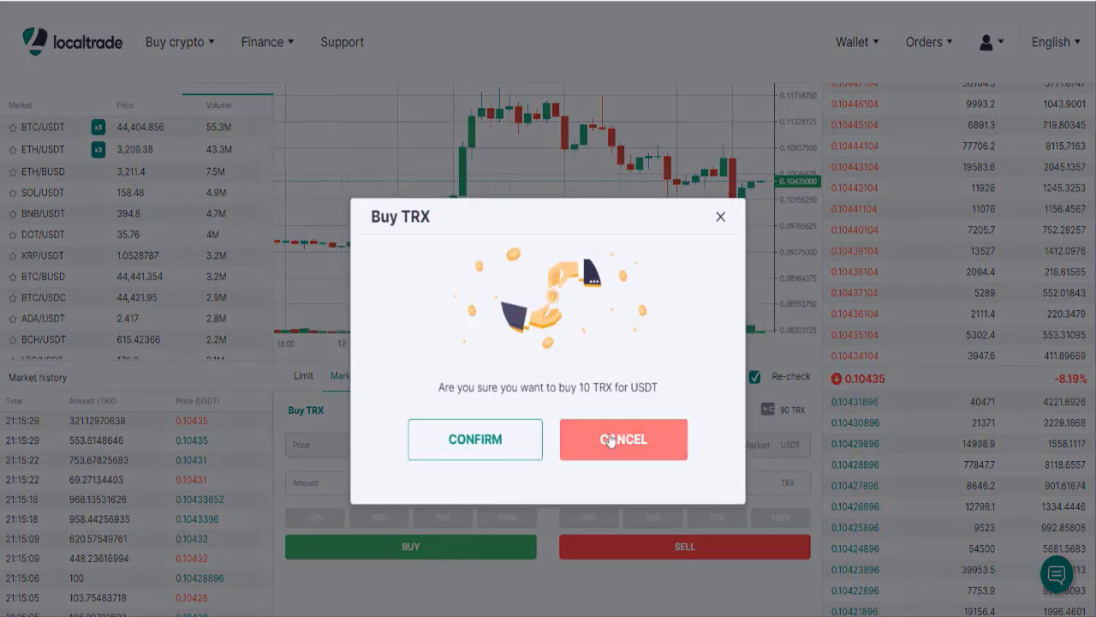
click(475, 439)
scroll(491, 543, down, 3)
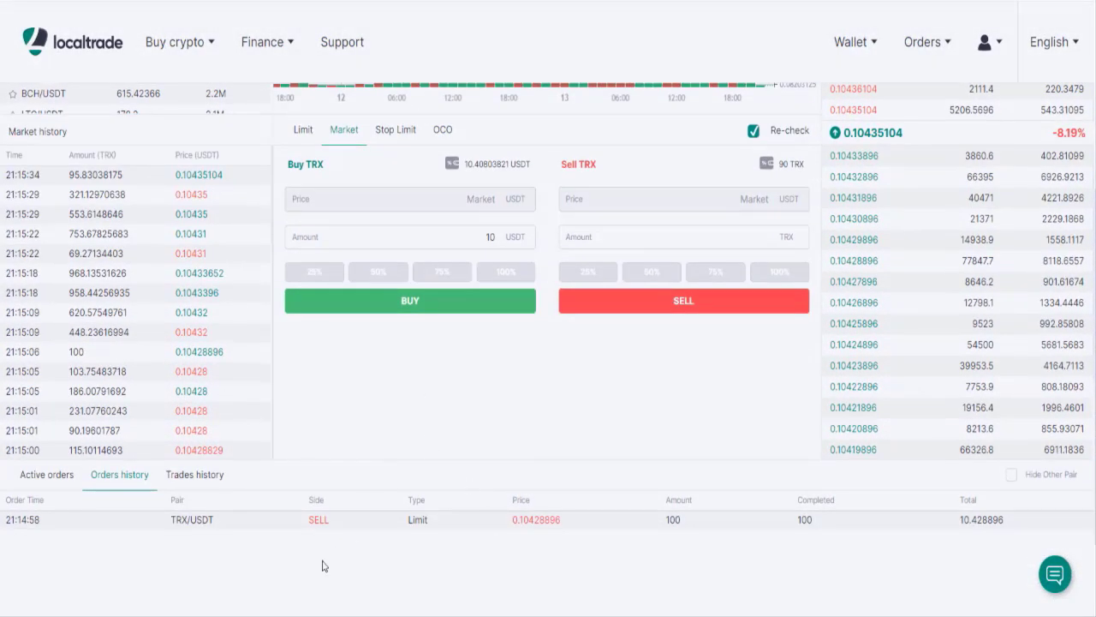
click(55, 477)
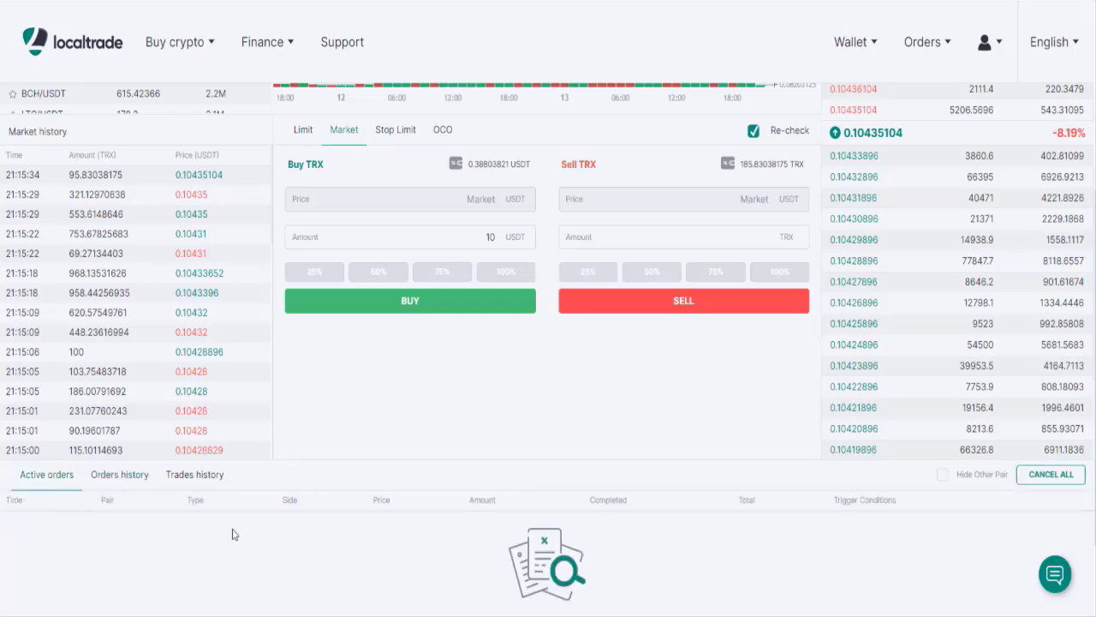
scroll(84, 495, down, 2)
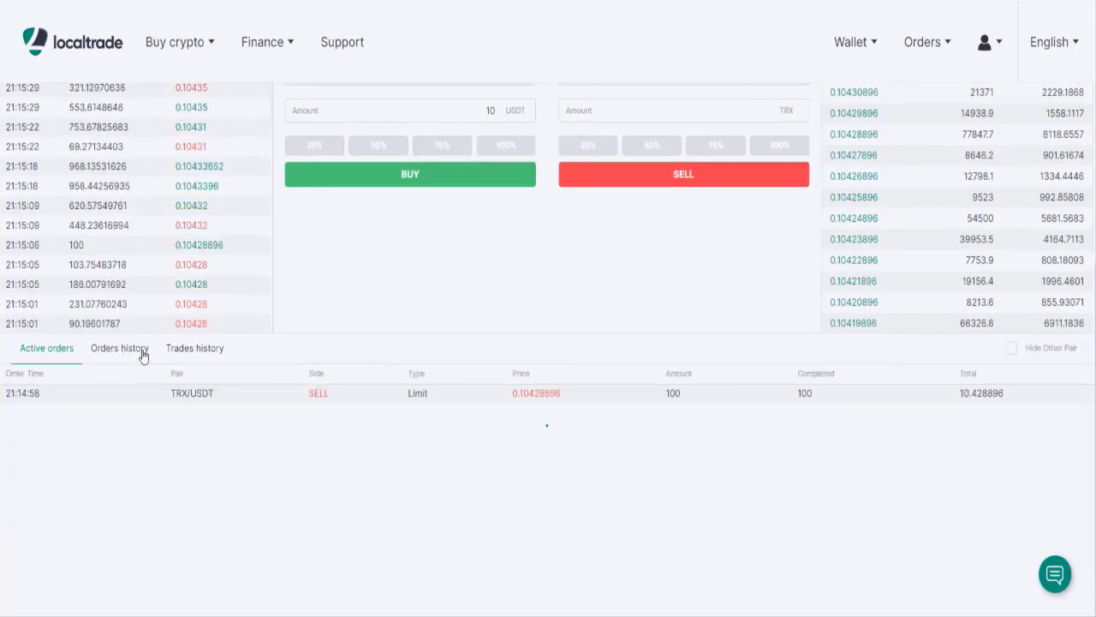
Show Orders history with the 95.83038184 TRX market buy and 100 TRX limit sell
click(141, 353)
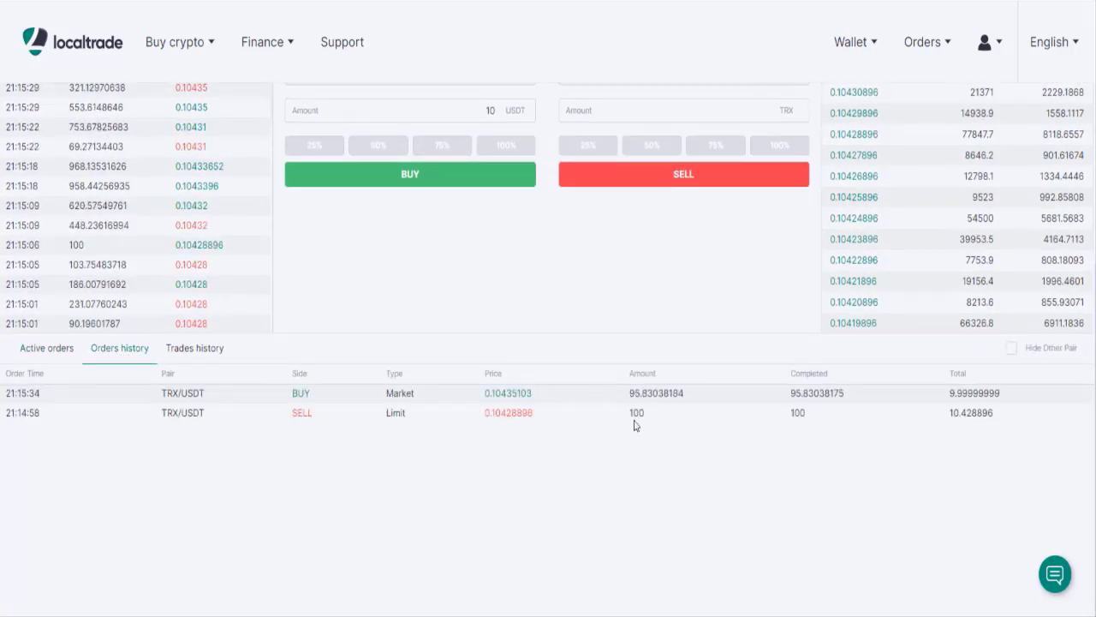
scroll(169, 520, up, 1)
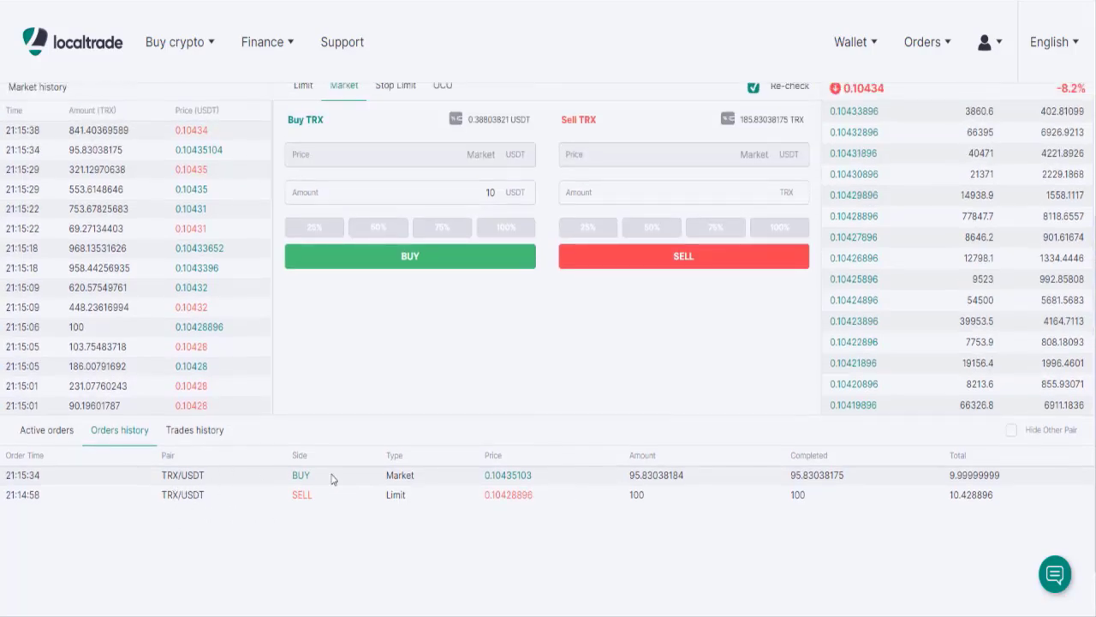
scroll(181, 184, up, 5)
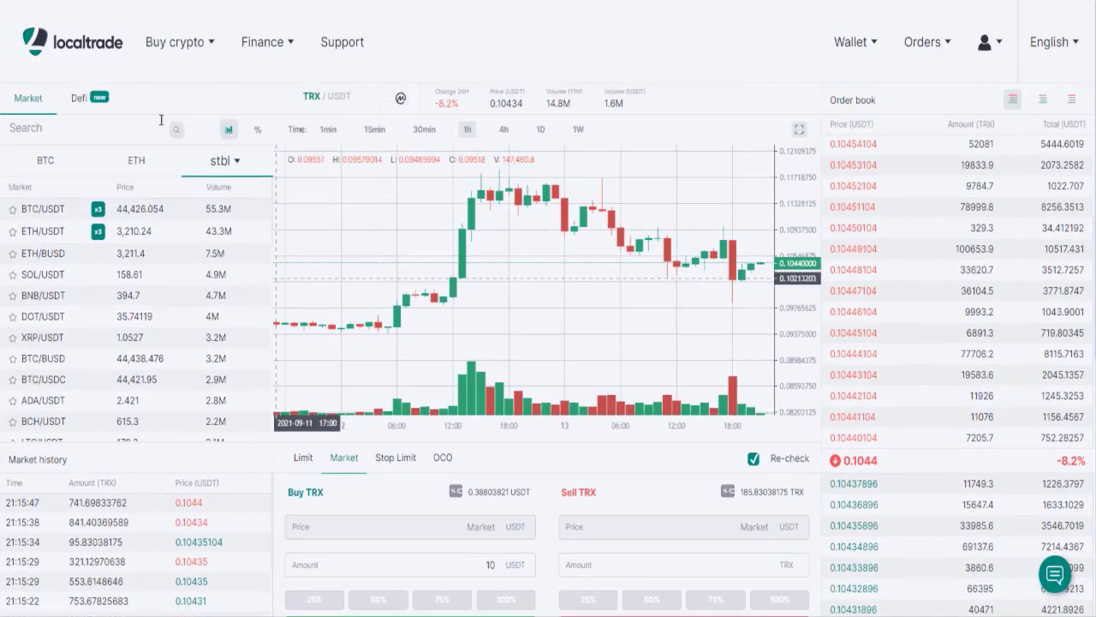
Switch to the PRO Spot Trading layout for TRX/USDT from Buy crypto
mouse_move(205, 78)
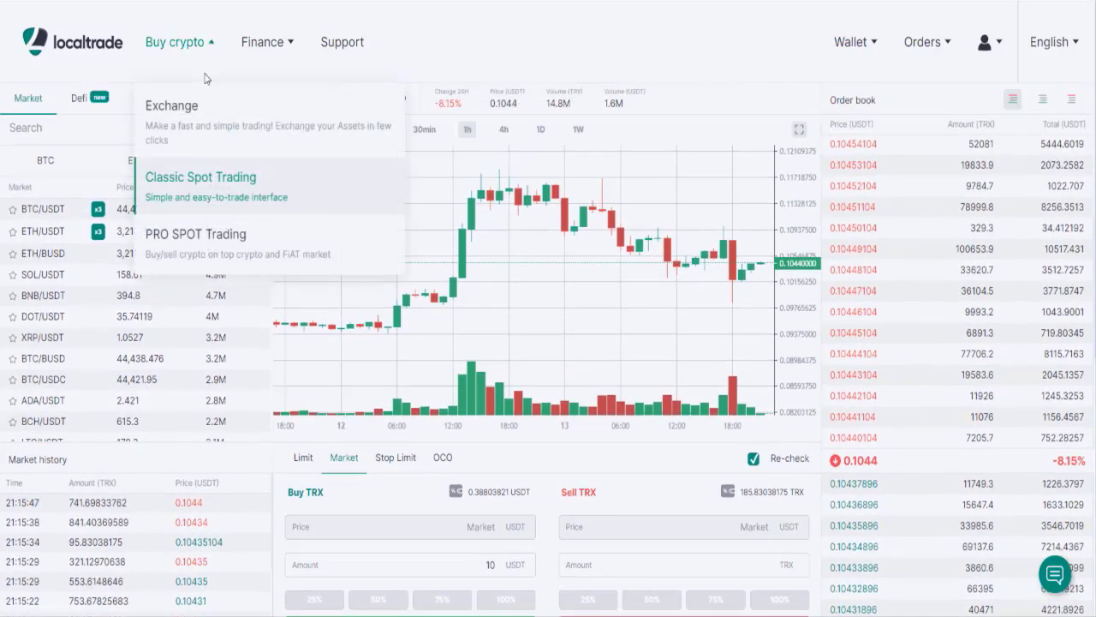
click(214, 244)
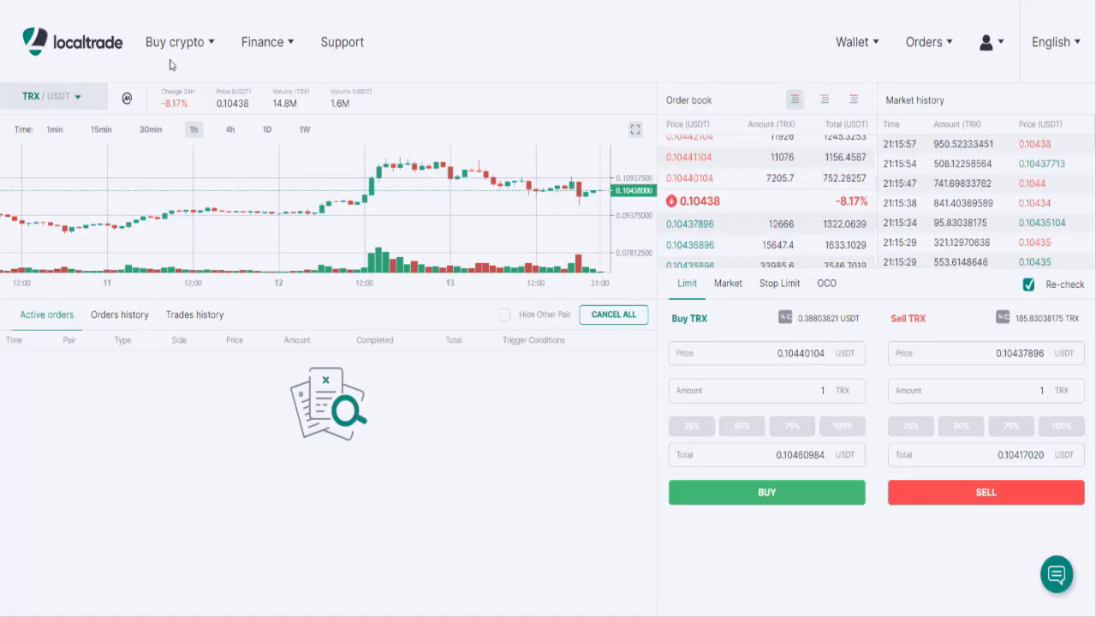
On the quick exchange page, set TRON (TRX) to sell and Tether USD (USDT) to receive
mouse_move(205, 77)
click(178, 124)
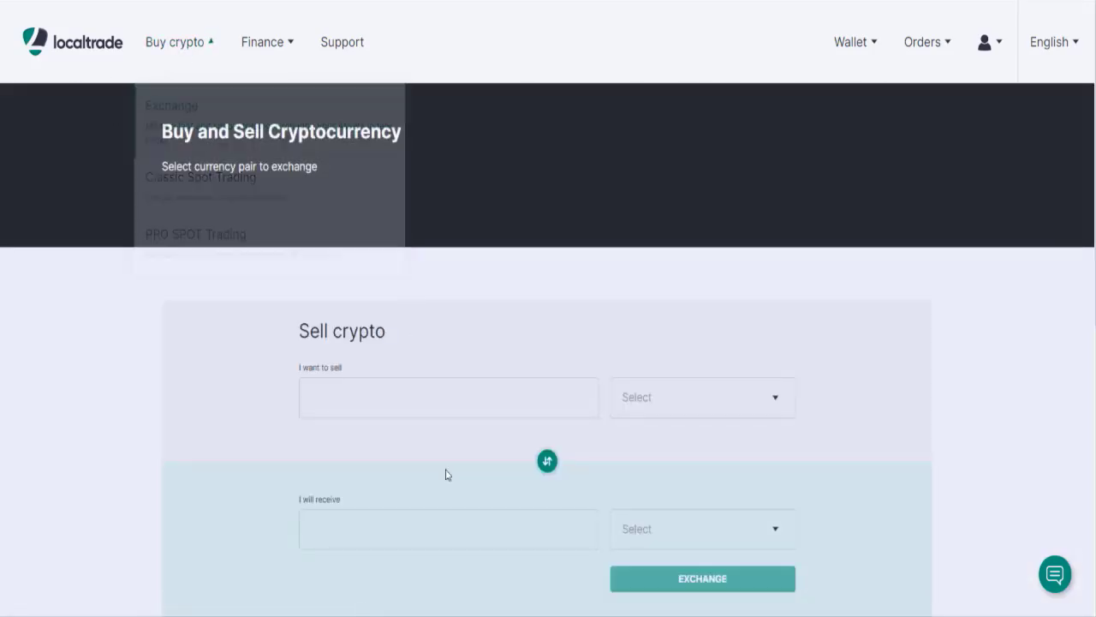
scroll(391, 437, down, 2)
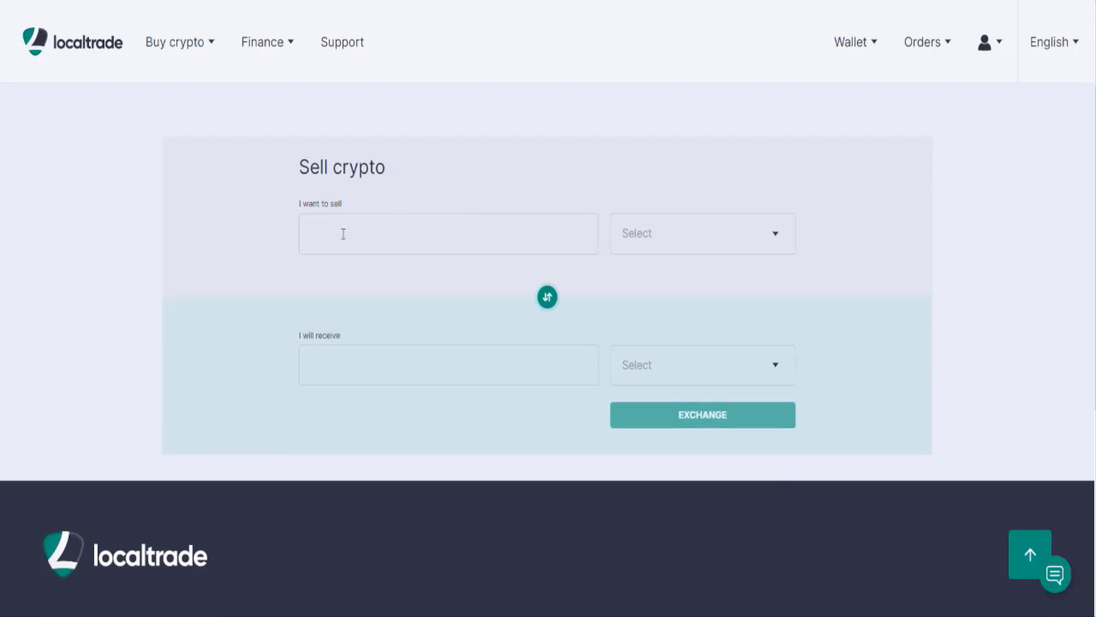
click(675, 244)
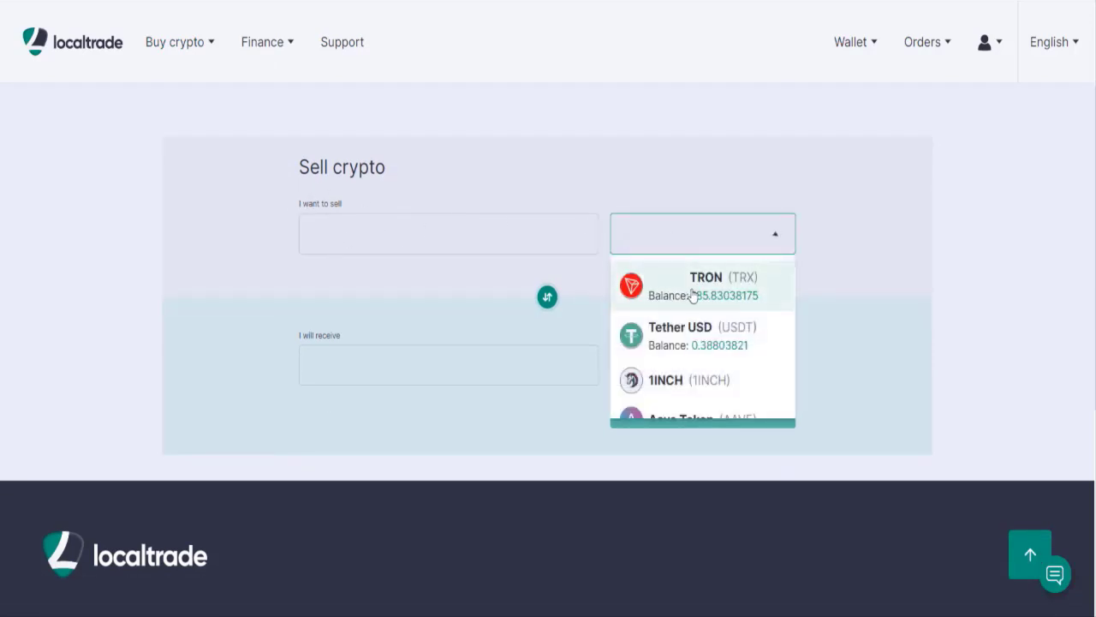
click(692, 296)
click(663, 374)
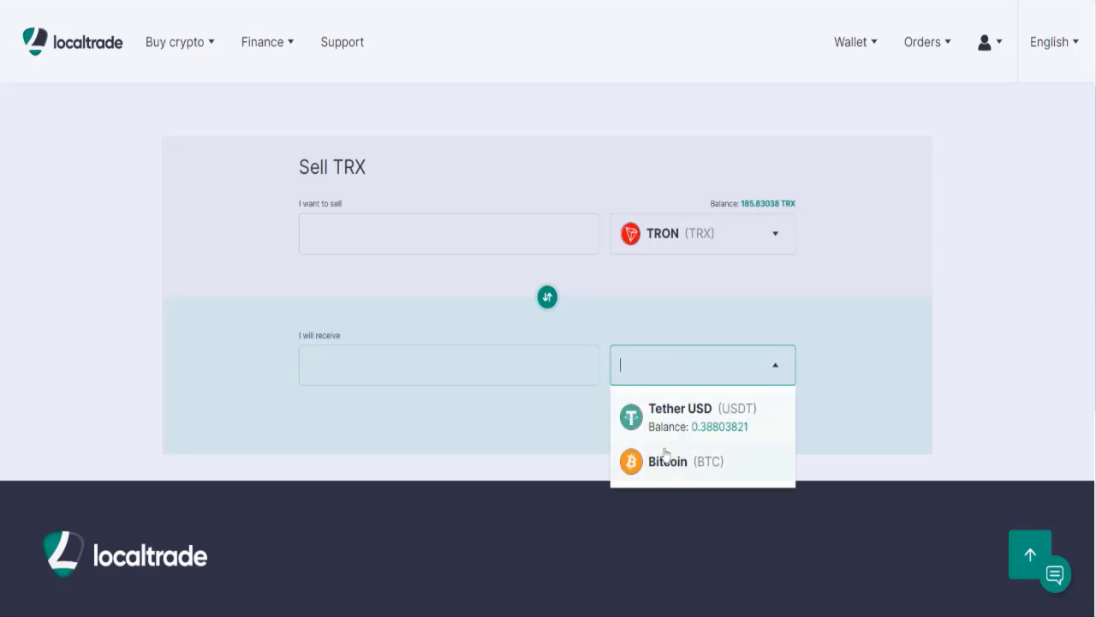
click(697, 428)
Exchange 10 TRX for about 1.044 USDT and dismiss the success notice
click(377, 233)
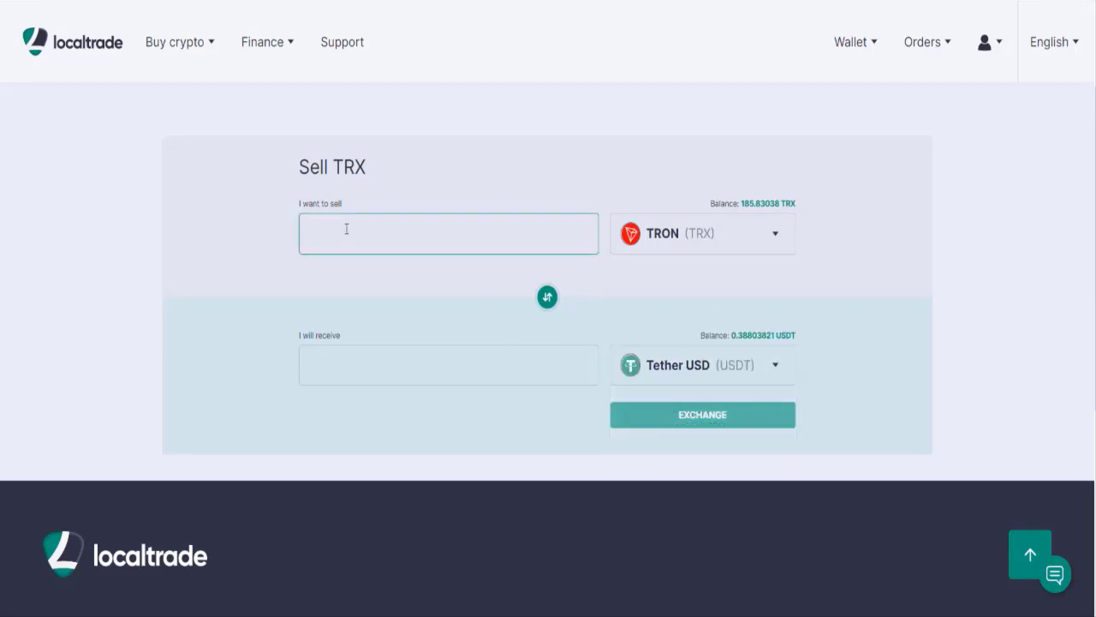
text(10)
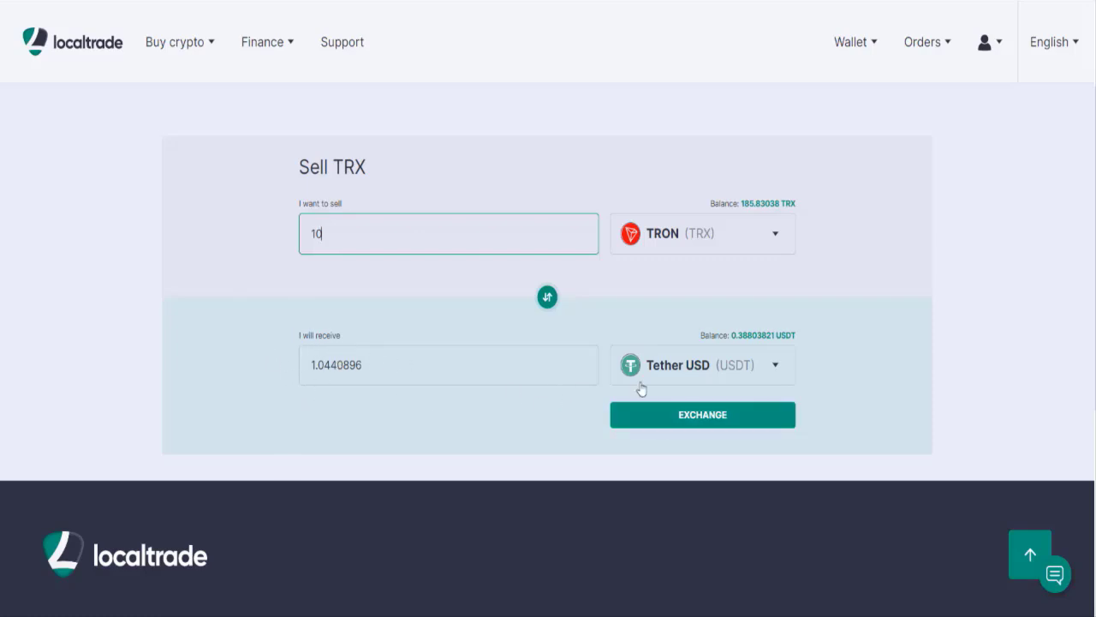
click(680, 416)
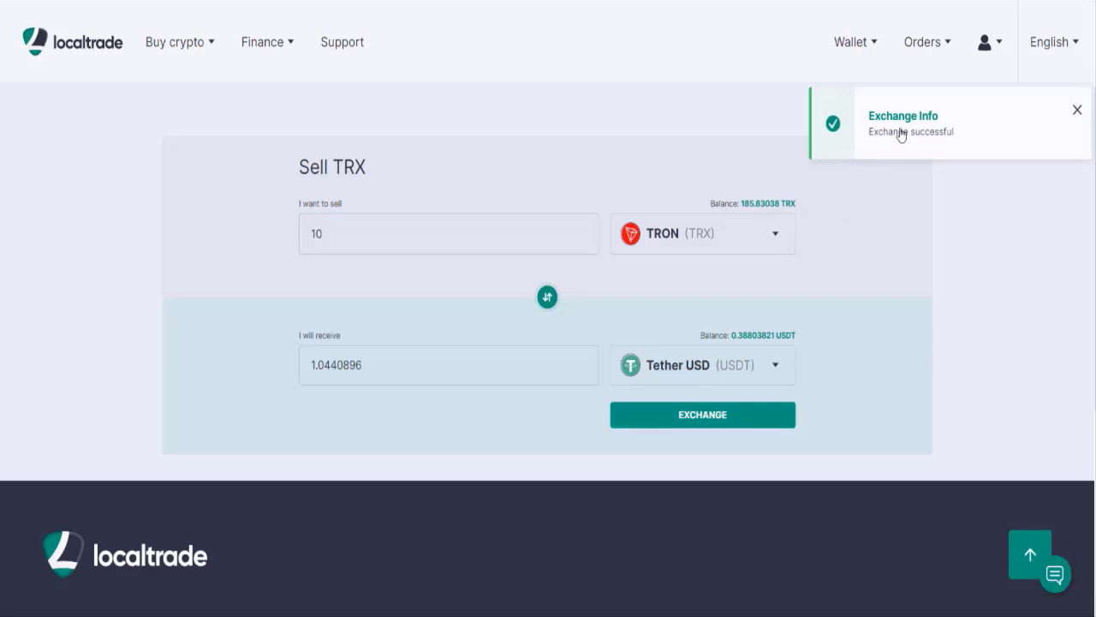
click(917, 124)
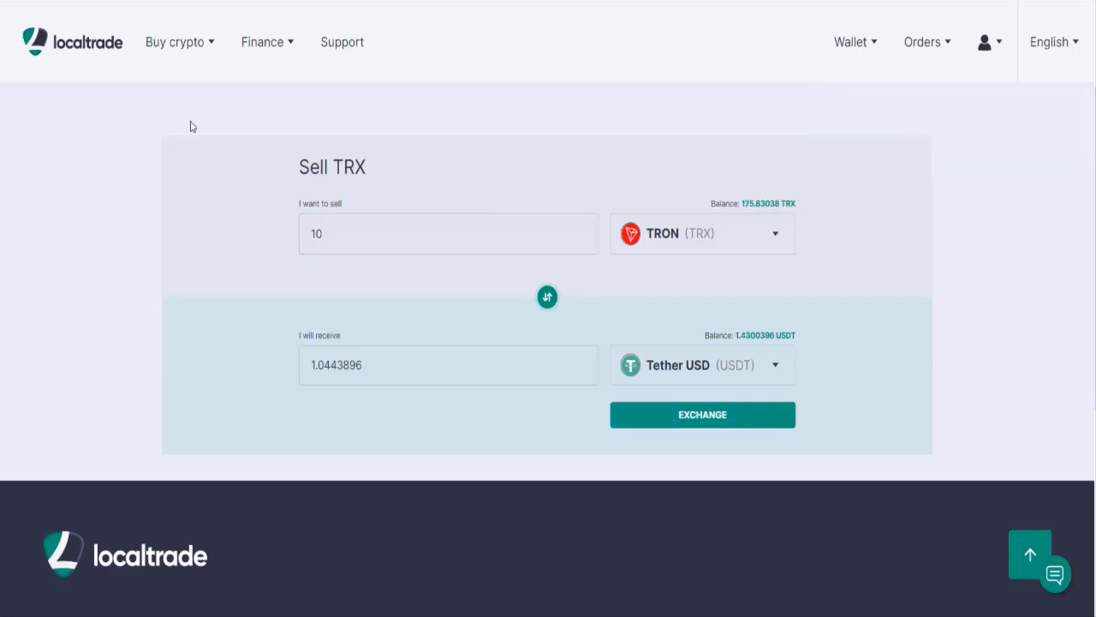
scroll(749, 242, up, 3)
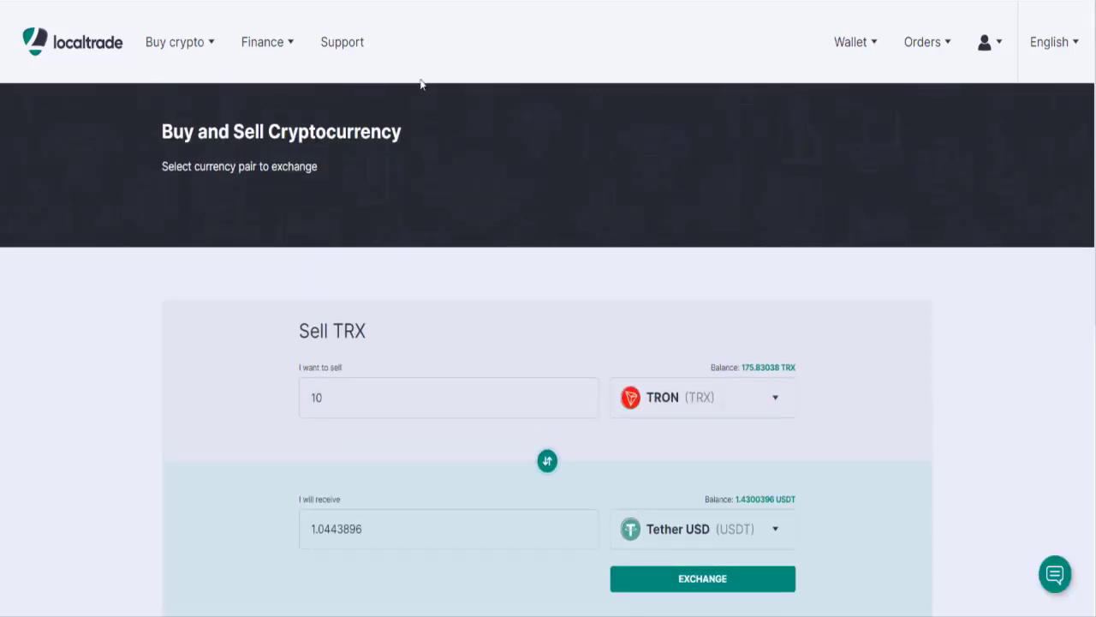
Show the orders history and highlight the 10 TRX amount of the newest market sell
mouse_move(925, 42)
click(935, 150)
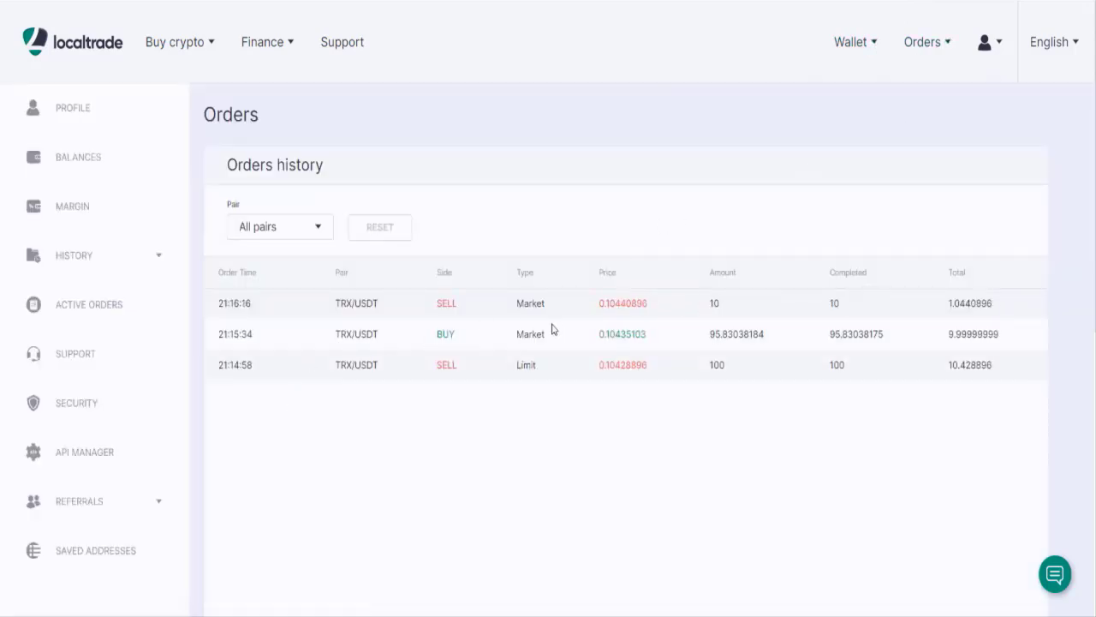
drag(723, 305, 705, 304)
mouse_move(270, 45)
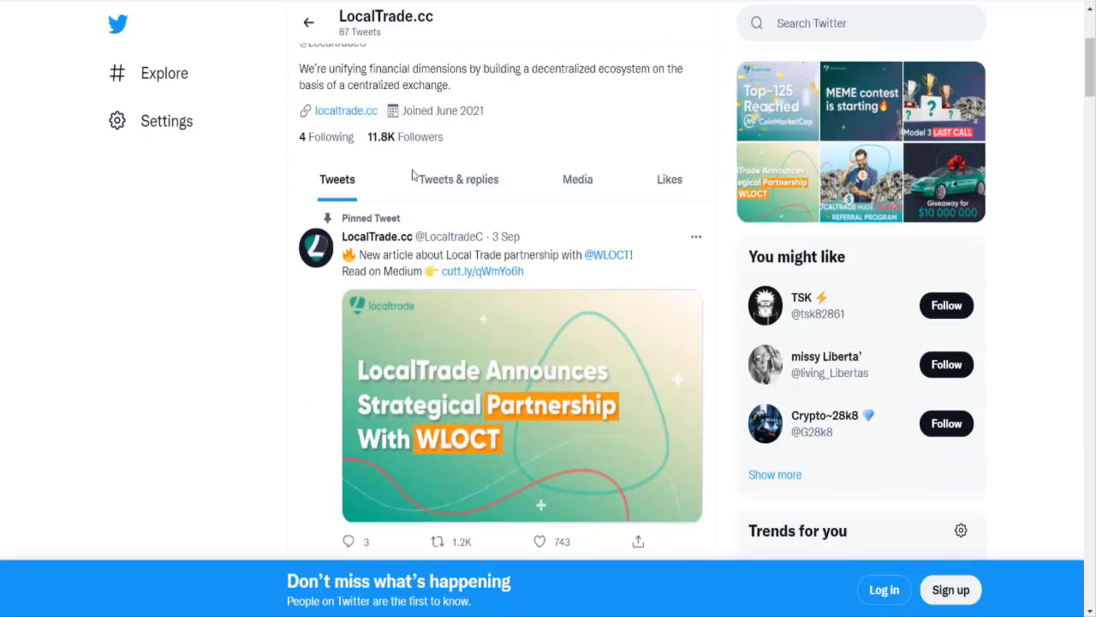
scroll(433, 248, up, 3)
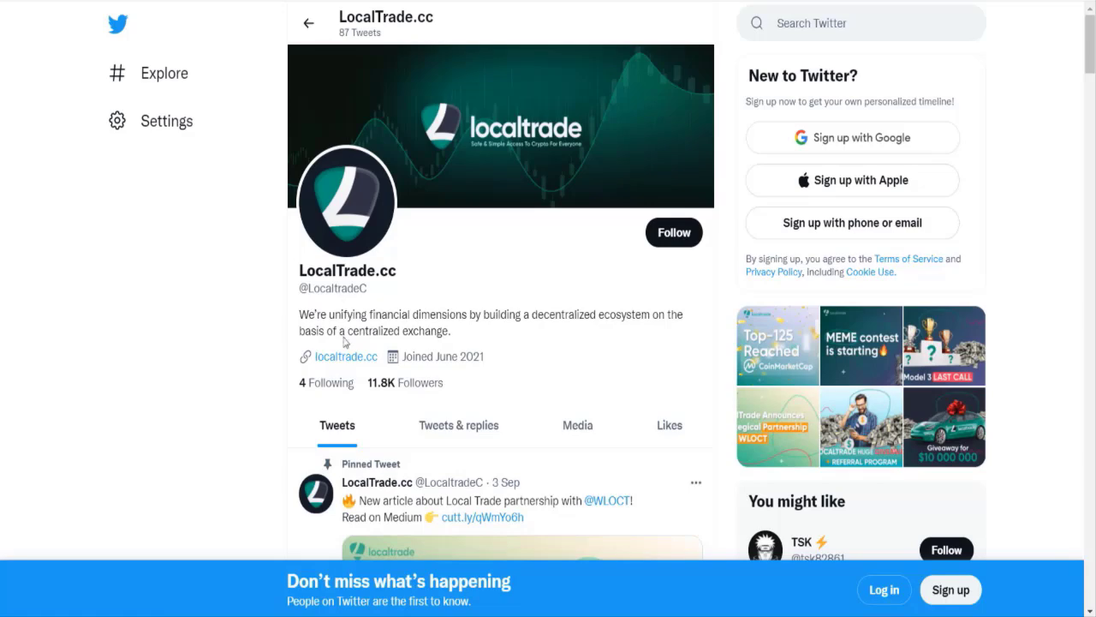
scroll(321, 120, down, 4)
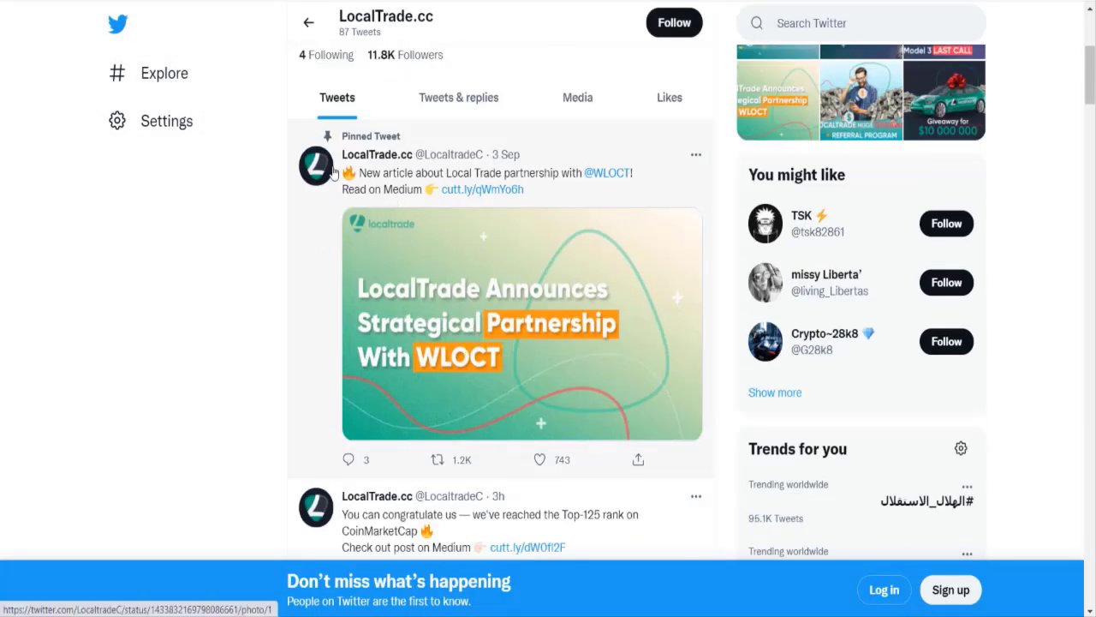
scroll(459, 221, down, 6)
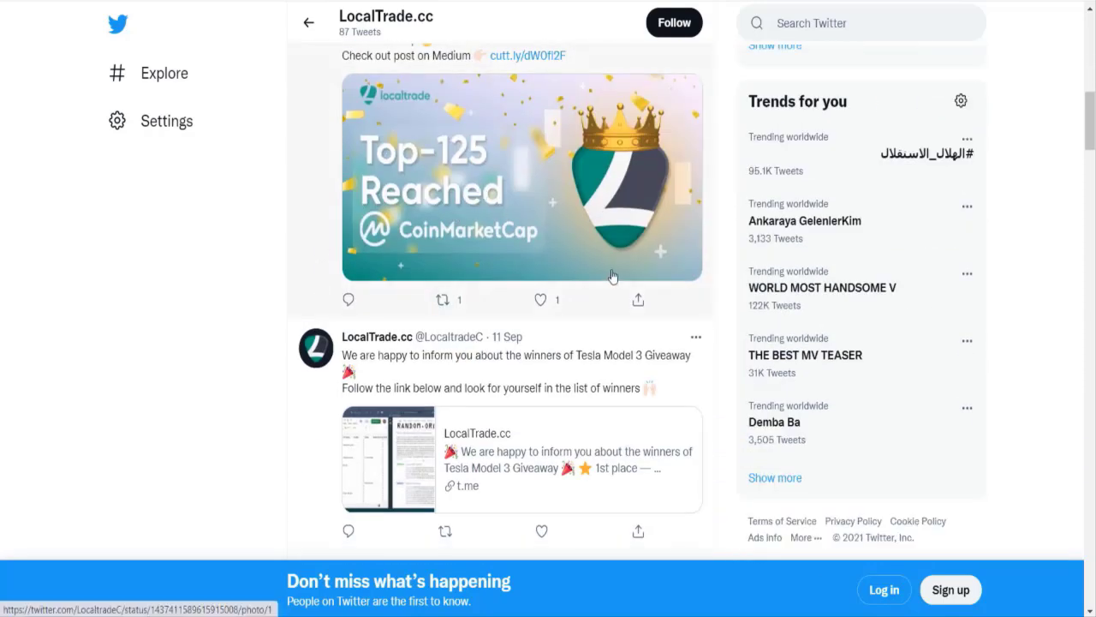
scroll(593, 258, down, 5)
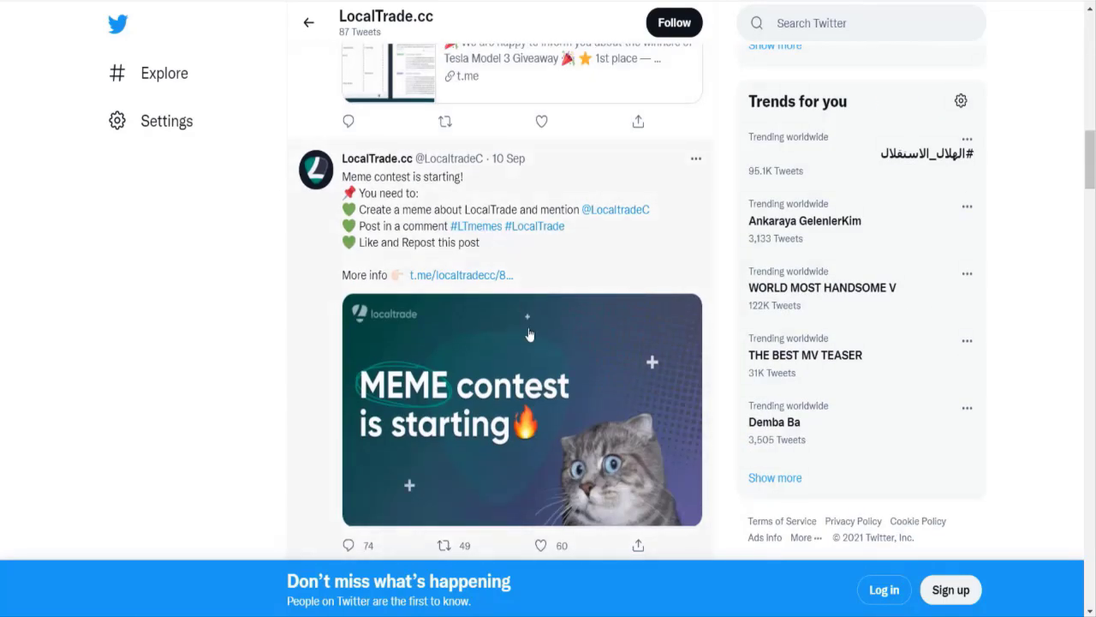
scroll(502, 308, up, 5)
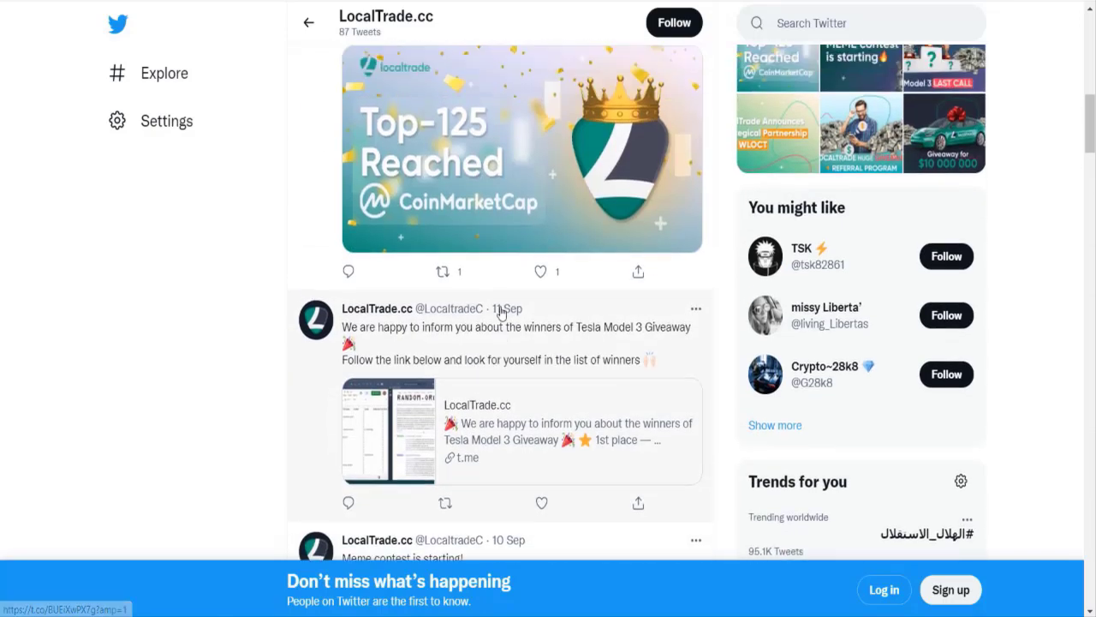
scroll(508, 259, up, 3)
scroll(521, 295, down, 8)
scroll(522, 274, down, 5)
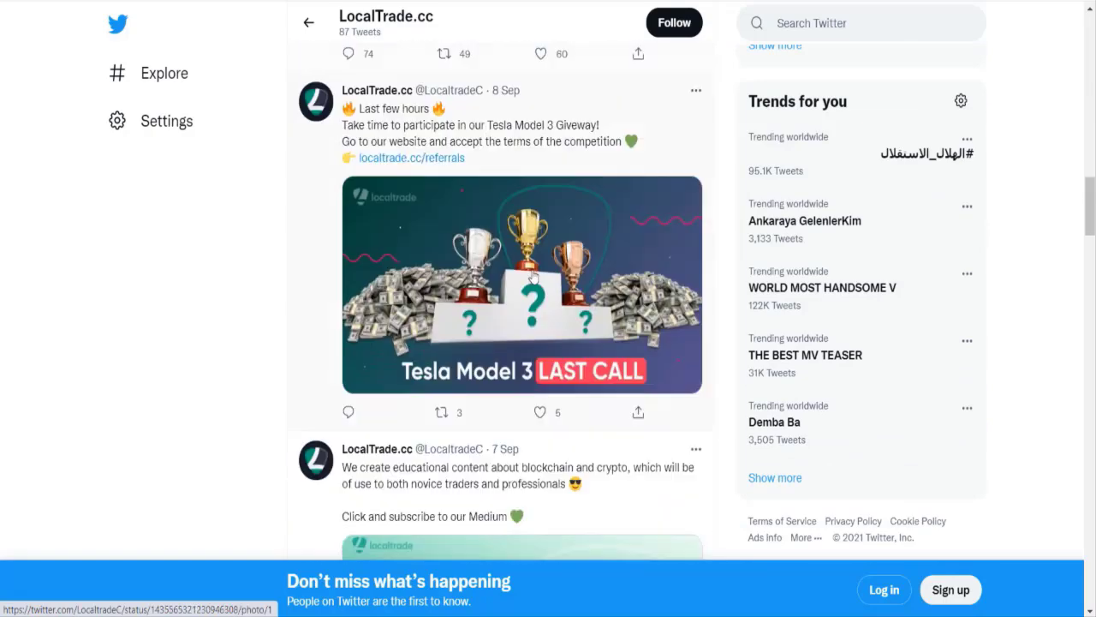
scroll(469, 275, down, 10)
scroll(470, 275, down, 15)
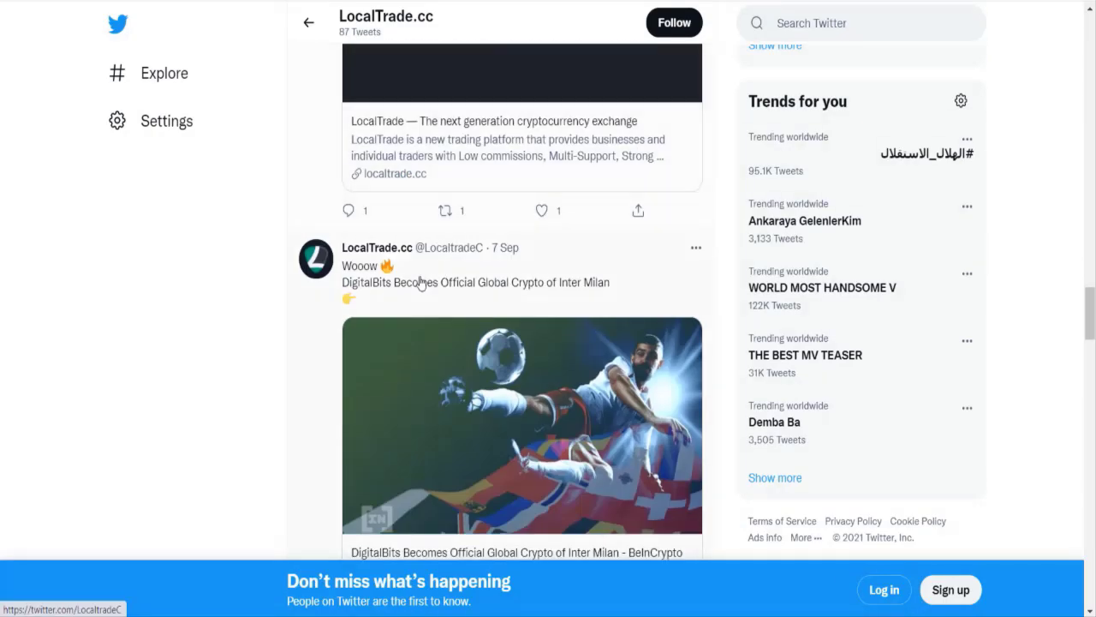
scroll(449, 240, up, 15)
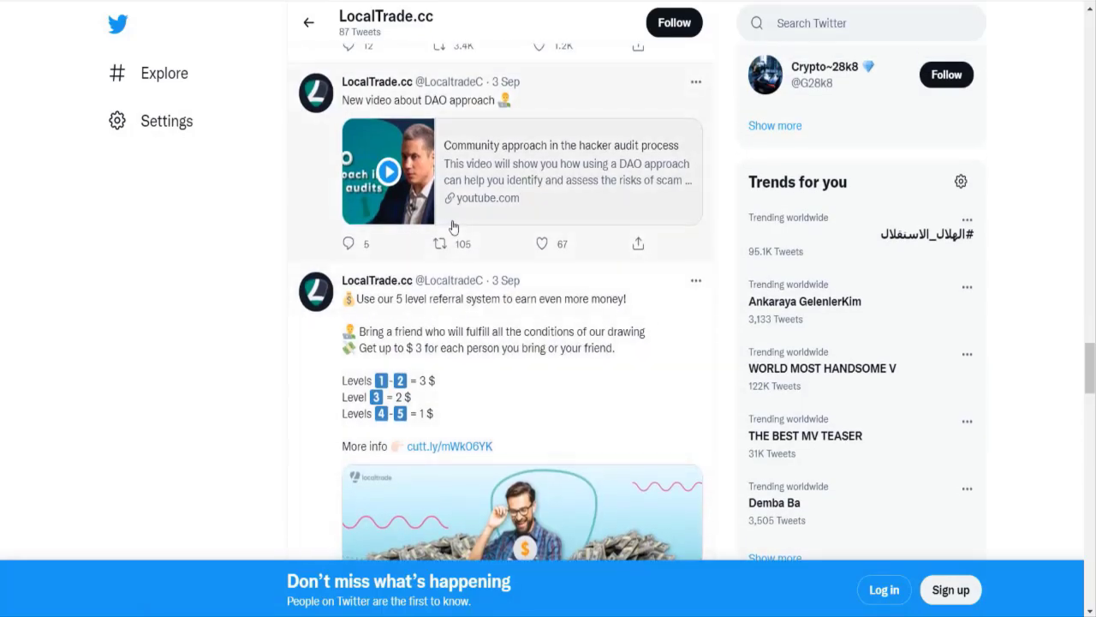
scroll(482, 259, up, 8)
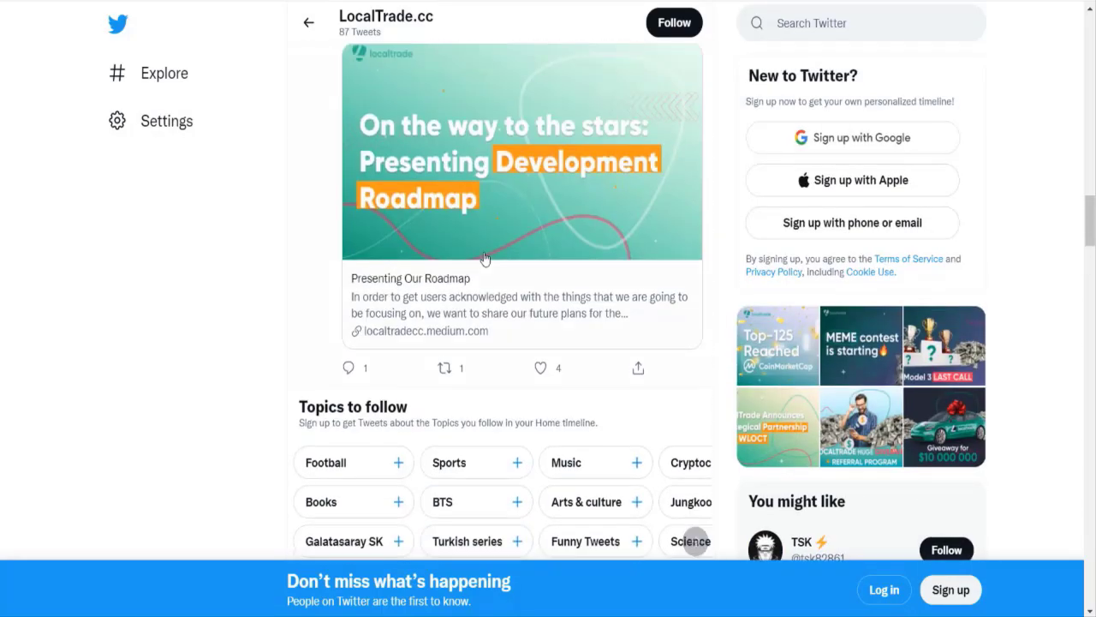
scroll(556, 237, up, 10)
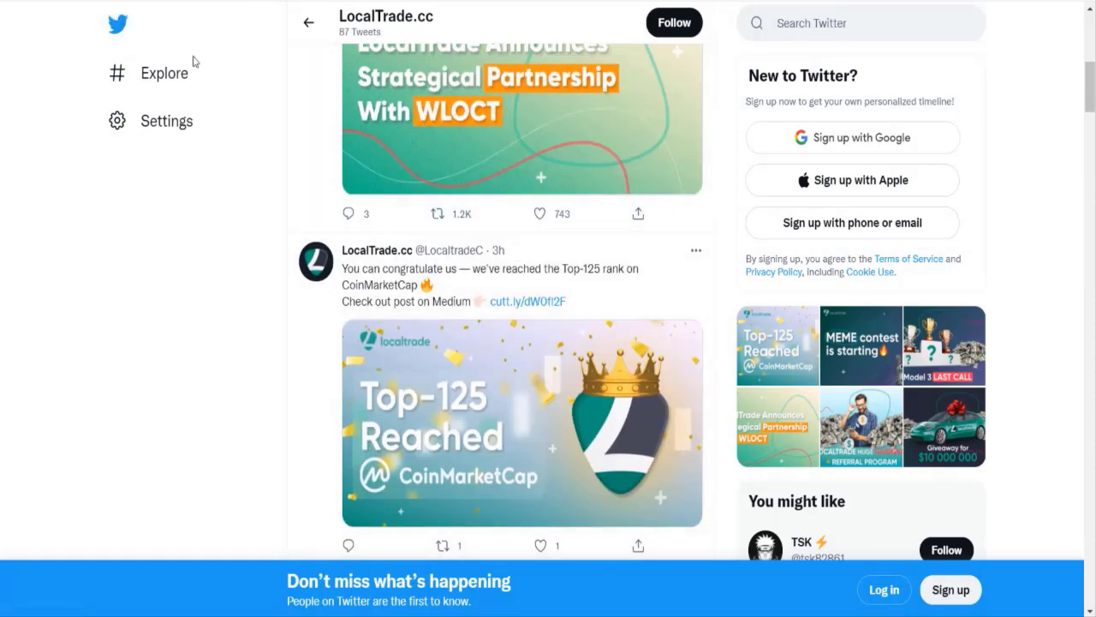
scroll(514, 223, up, 6)
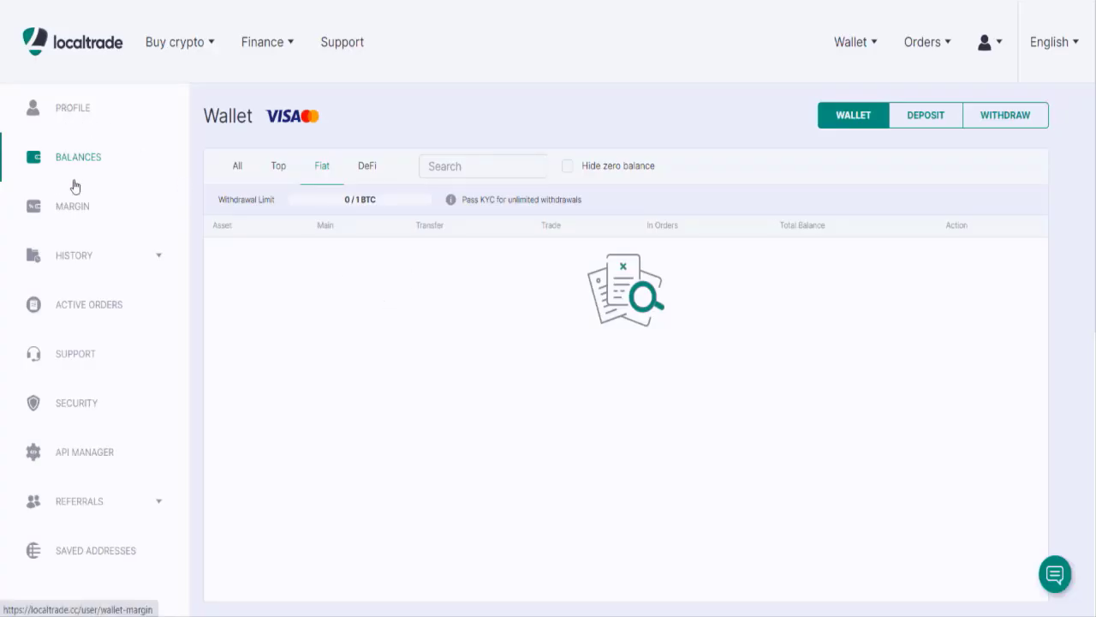
Open Classic Spot Trading for TRX/USDT and zoom in on the price chart
mouse_move(180, 52)
click(196, 178)
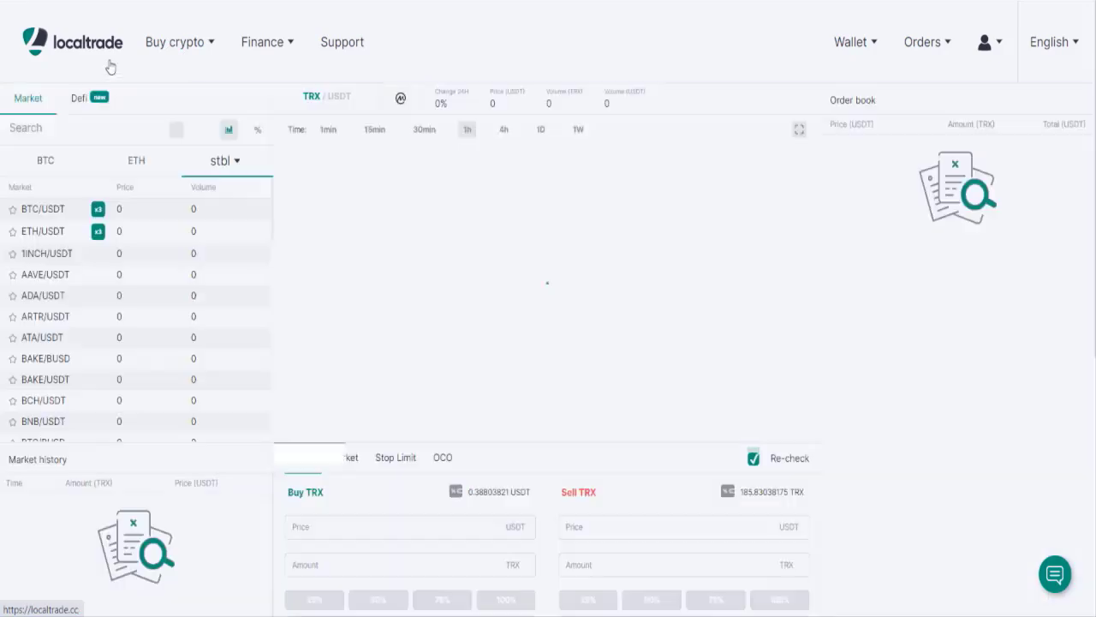
scroll(433, 242, down, 5)
scroll(391, 331, up, 4)
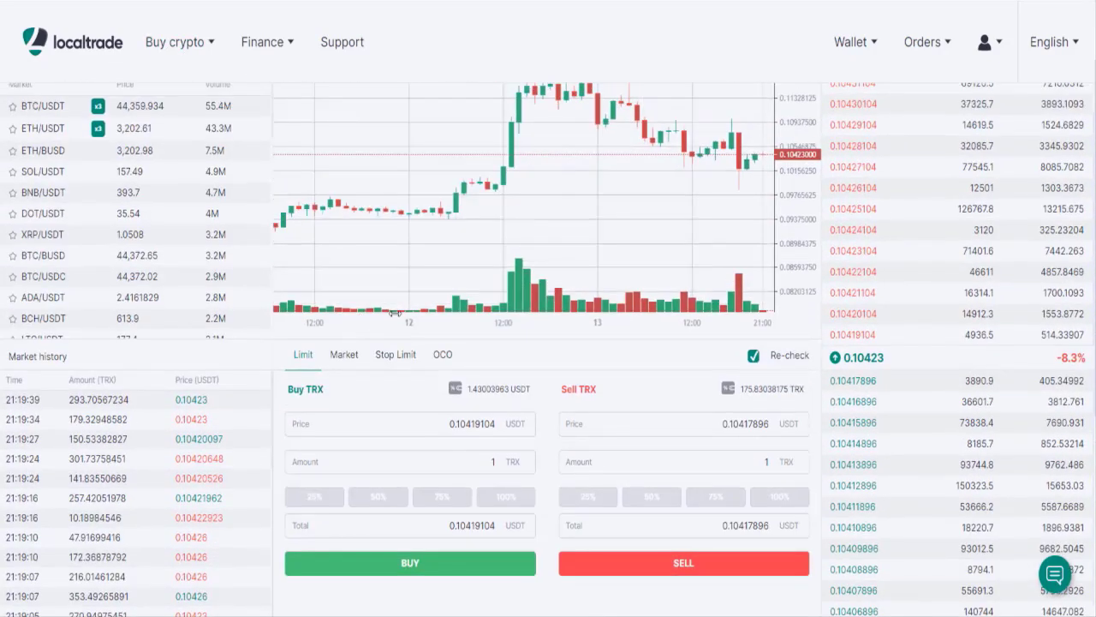
scroll(622, 340, up, 2)
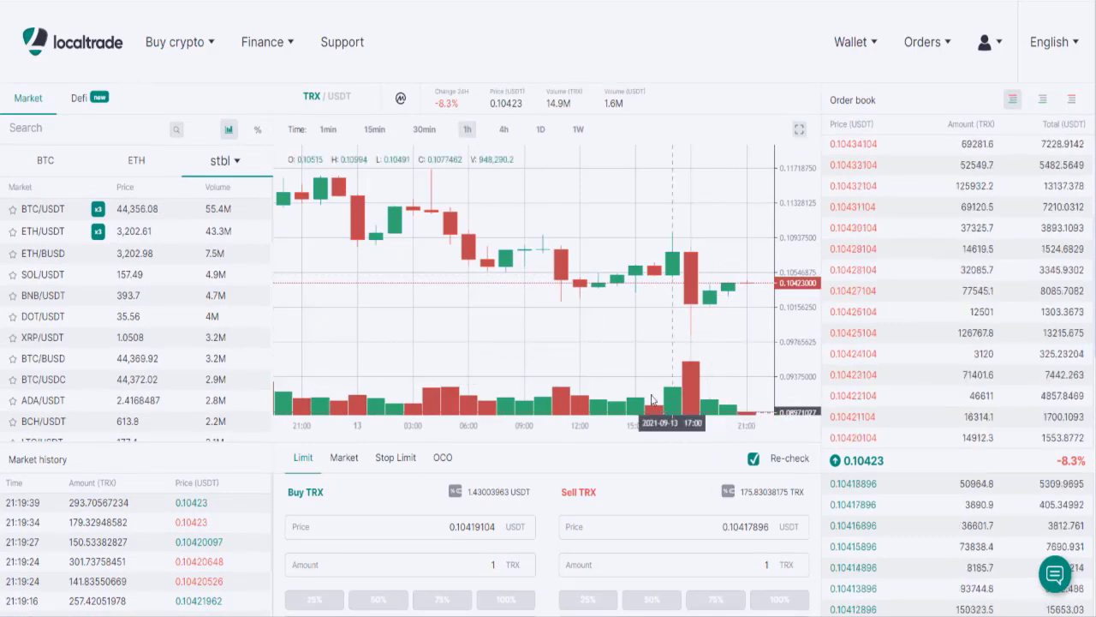
scroll(514, 228, up, 2)
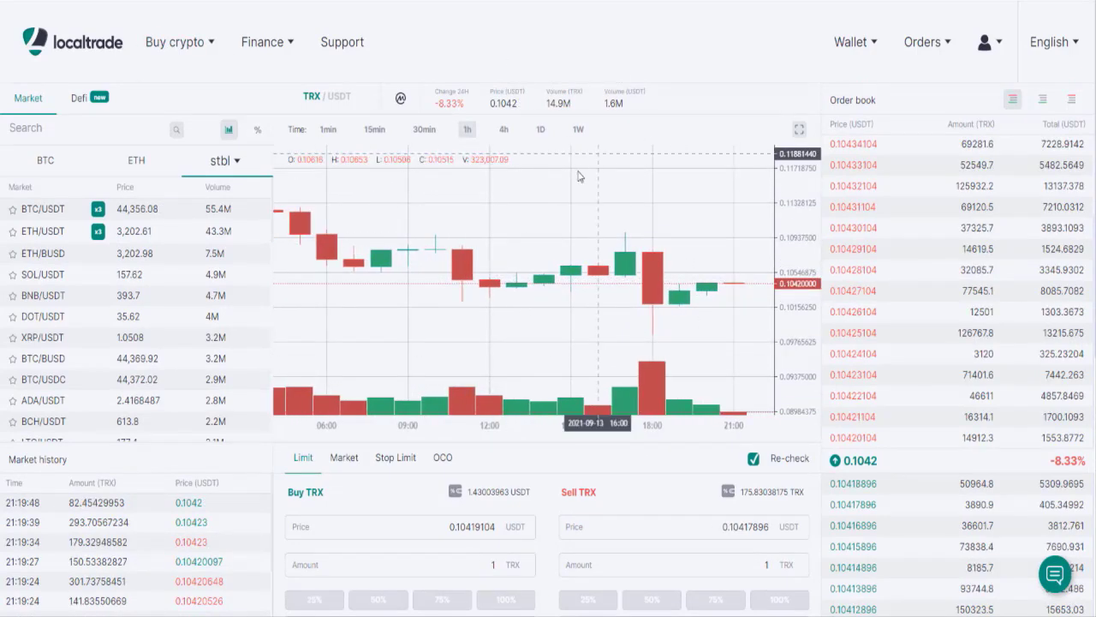